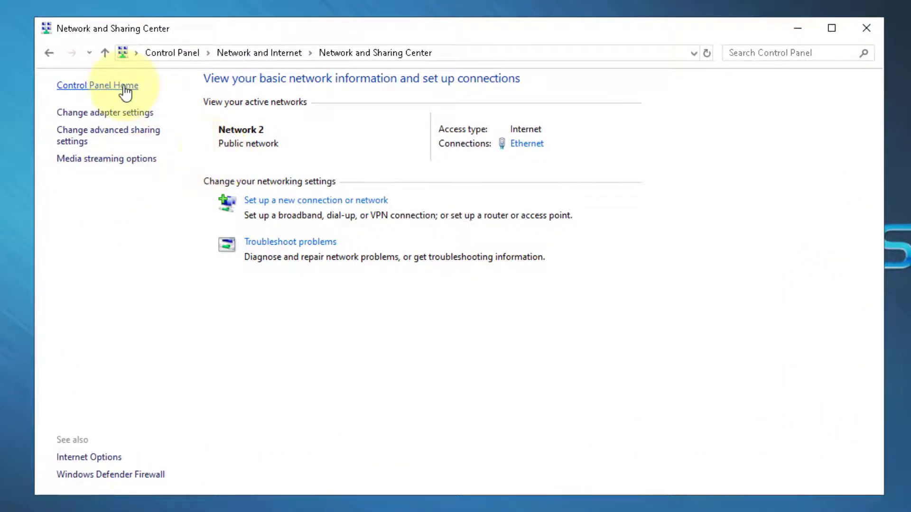
Go from Control Panel Home through Hardware and Sound to Devices and Printers.
left_click(172, 53)
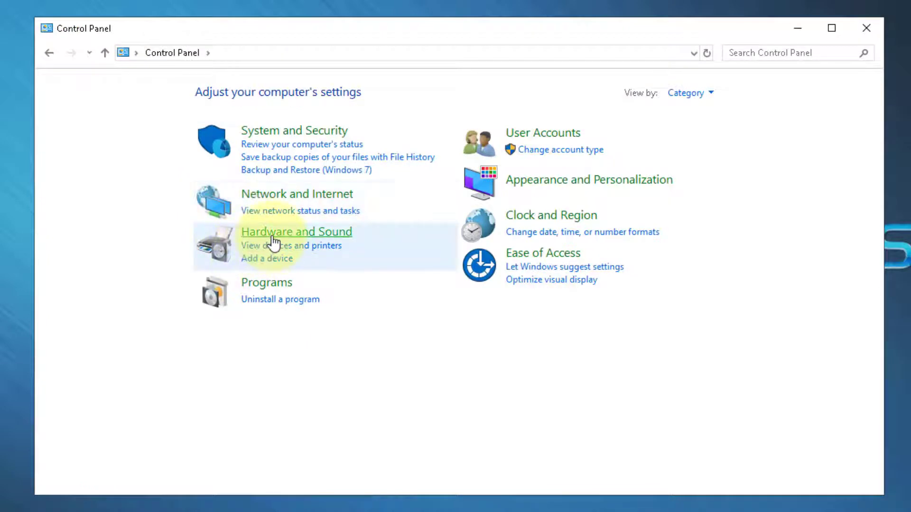
left_click(270, 233)
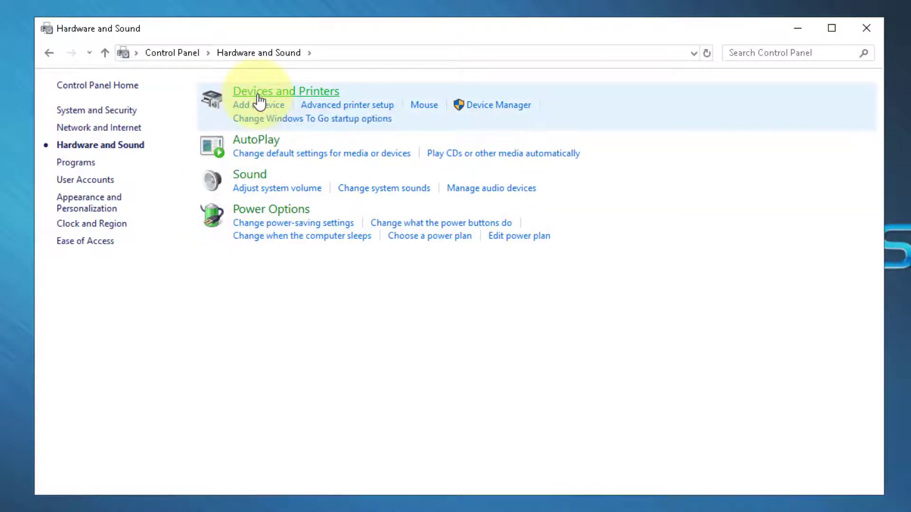
left_click(259, 95)
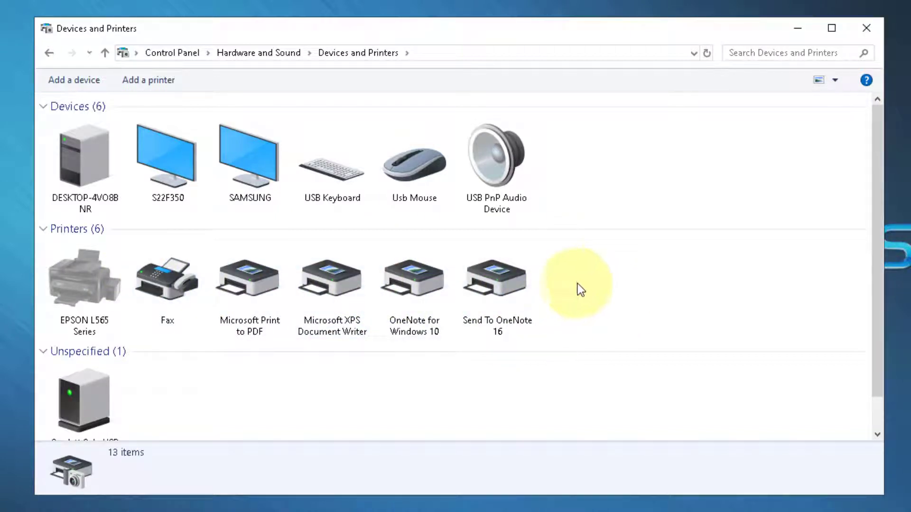
Open the EPSON L565 Series printer properties and review its Ports tab.
right_click(86, 279)
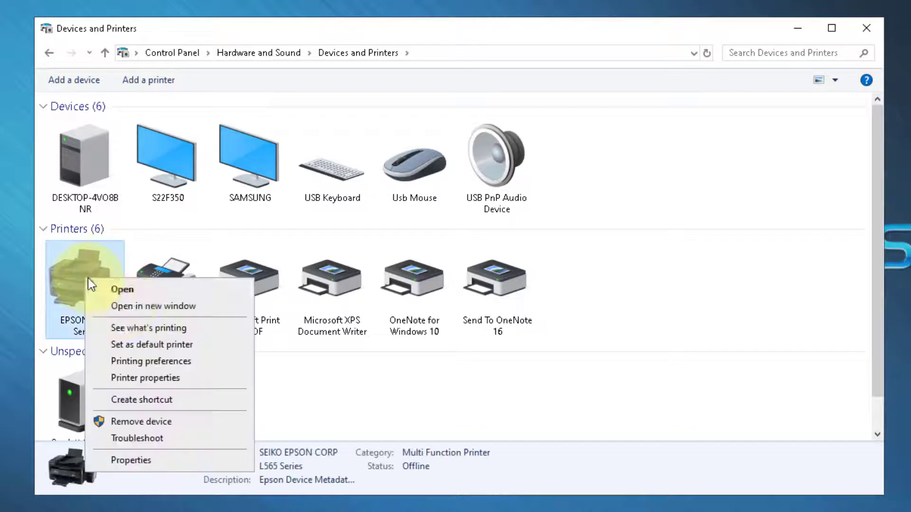
left_click(154, 379)
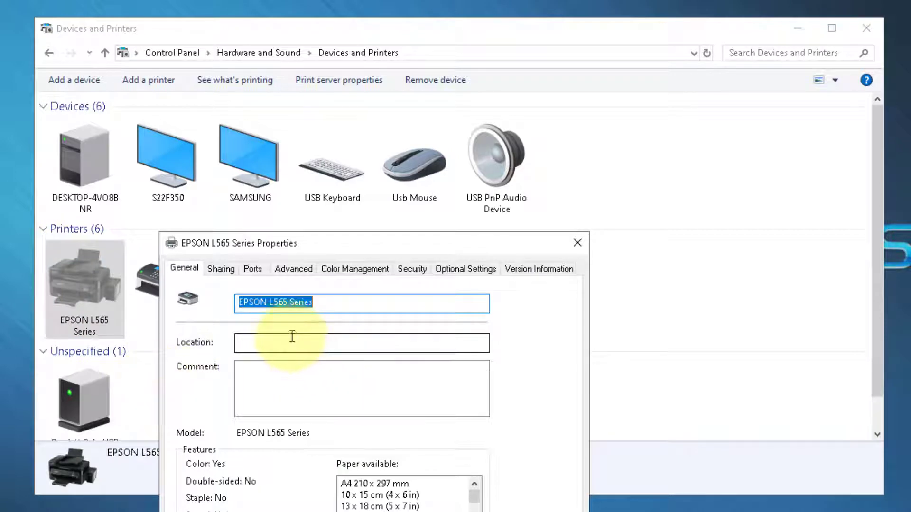
left_click(253, 268)
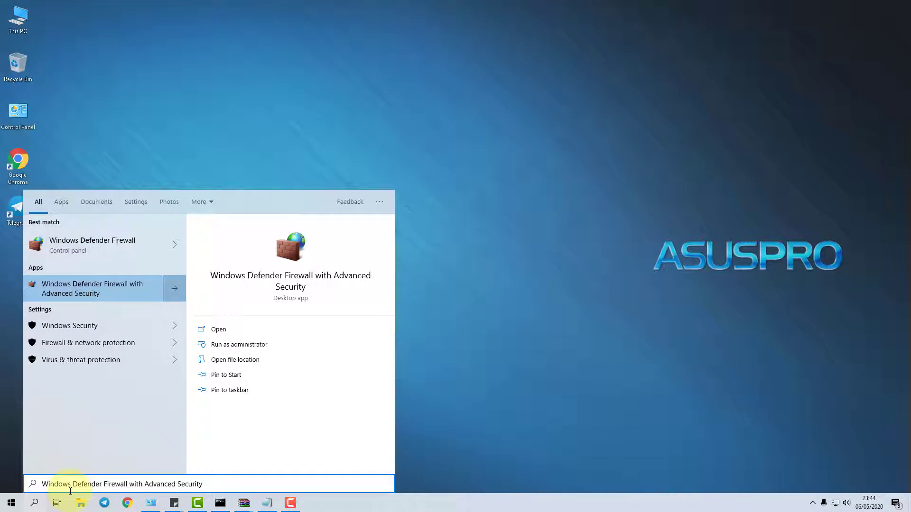
Replace the taskbar search text with 'defe' and launch Windows Security from the results.
key("ctrl+a")
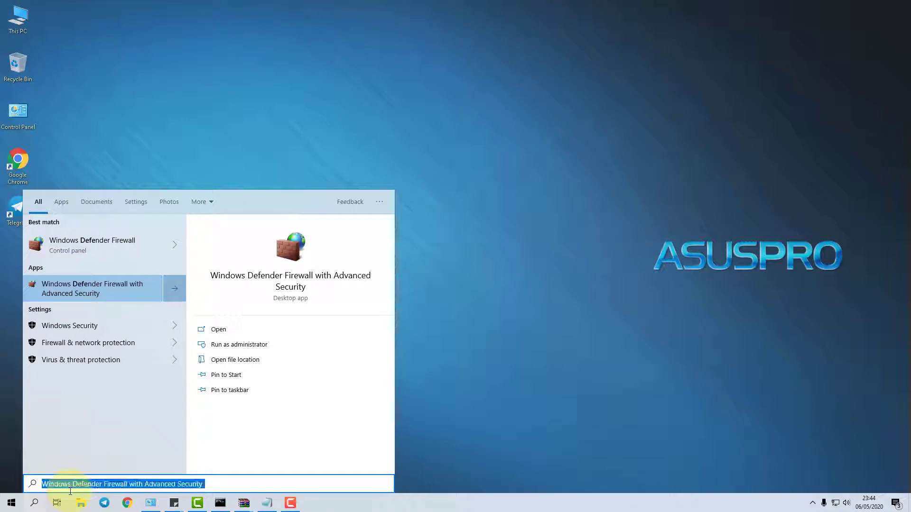
type("defe")
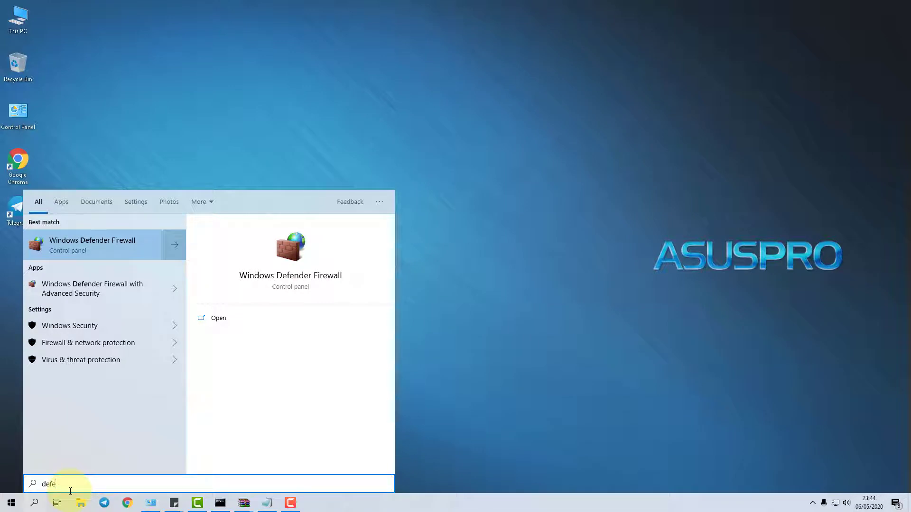
key("Down")
key("Down")
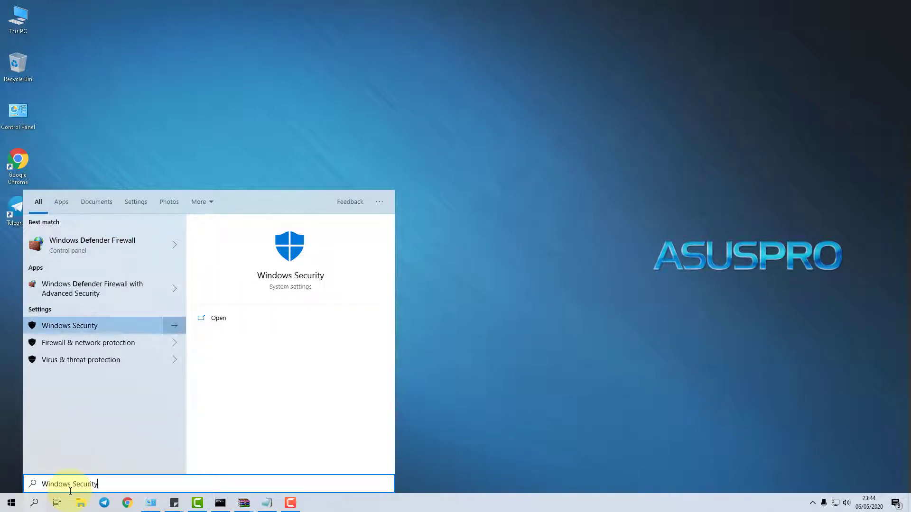
key("Return")
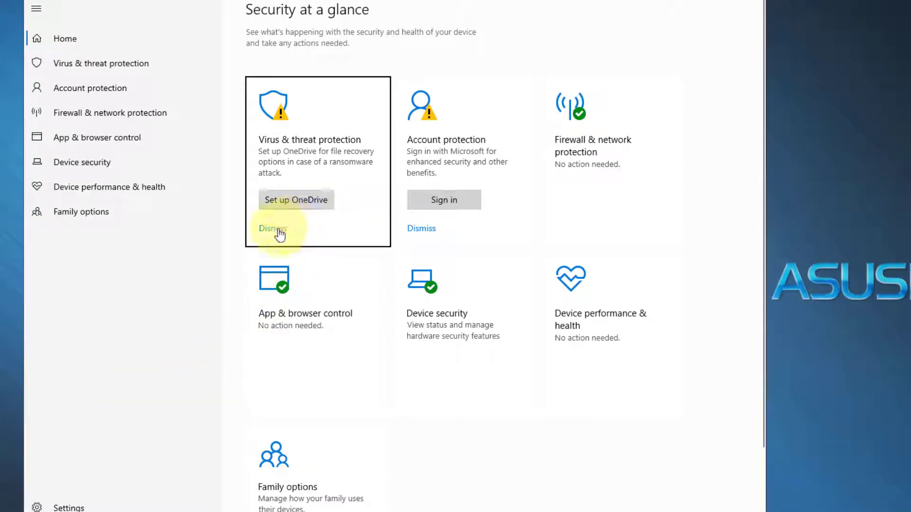
In Virus & threat protection settings, switch Real-time, Cloud-delivered, Automatic sample submission and Tamper Protection to Off.
left_click(100, 65)
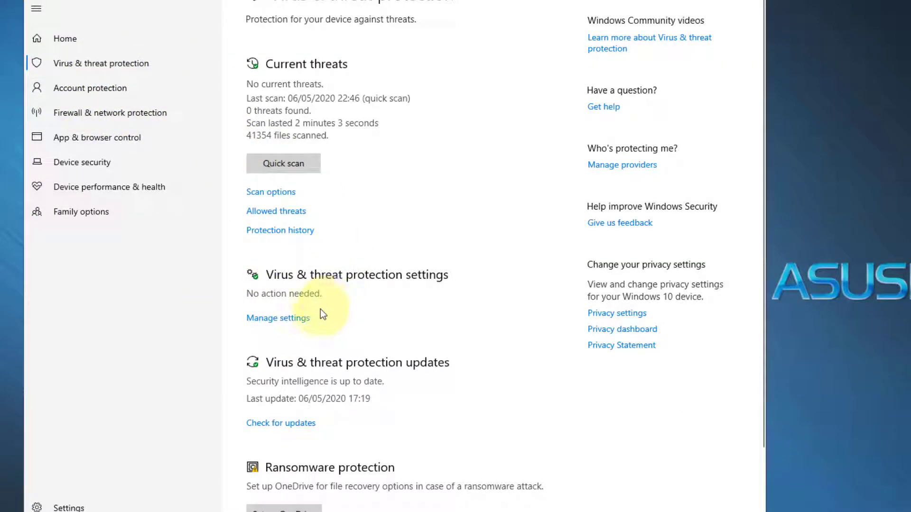
left_click(291, 323)
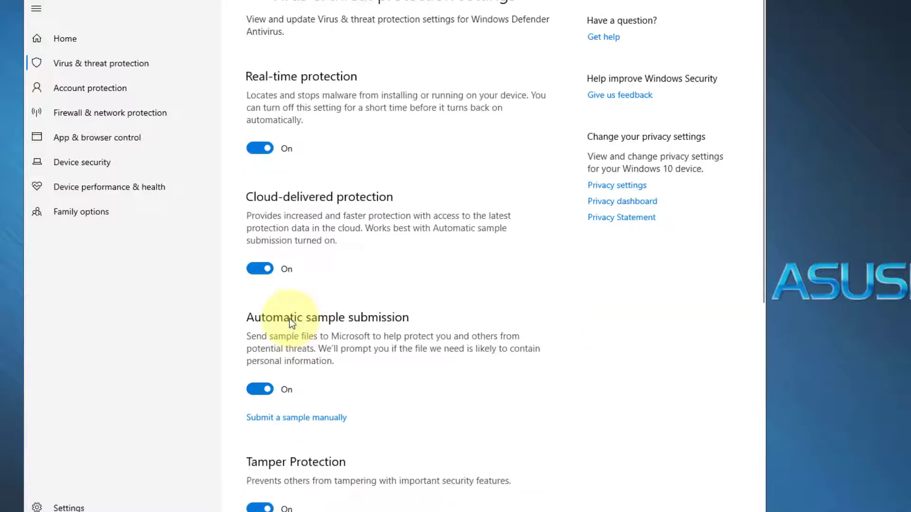
left_click(263, 149)
left_click(264, 293)
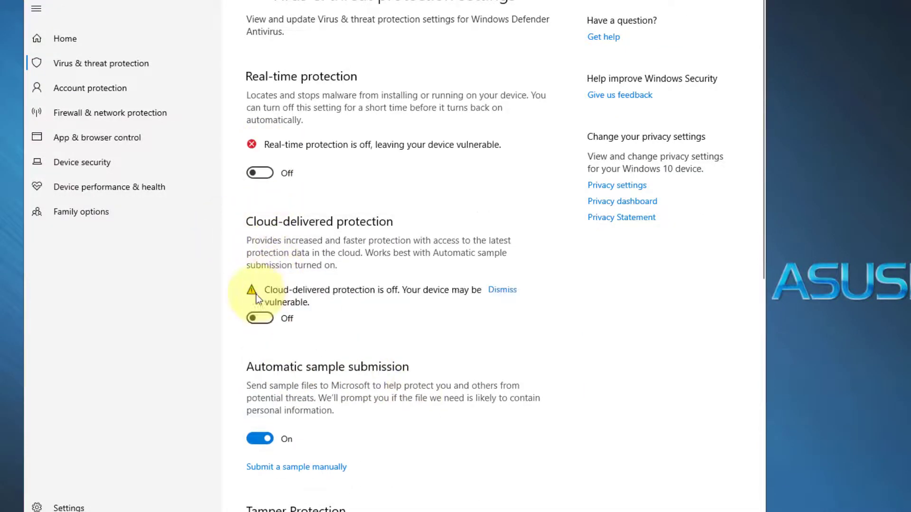
left_click(260, 439)
scroll(333, 352, "down", 6)
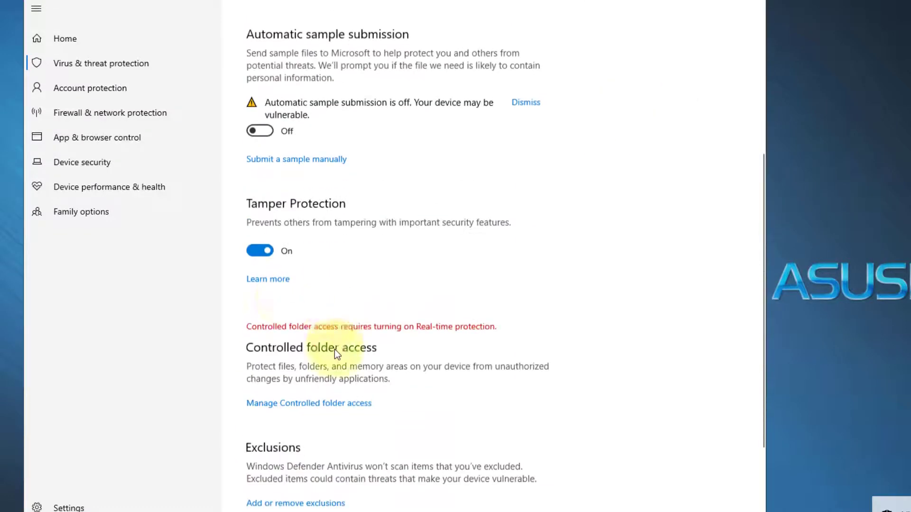
left_click(261, 262)
scroll(521, 304, "down", 3)
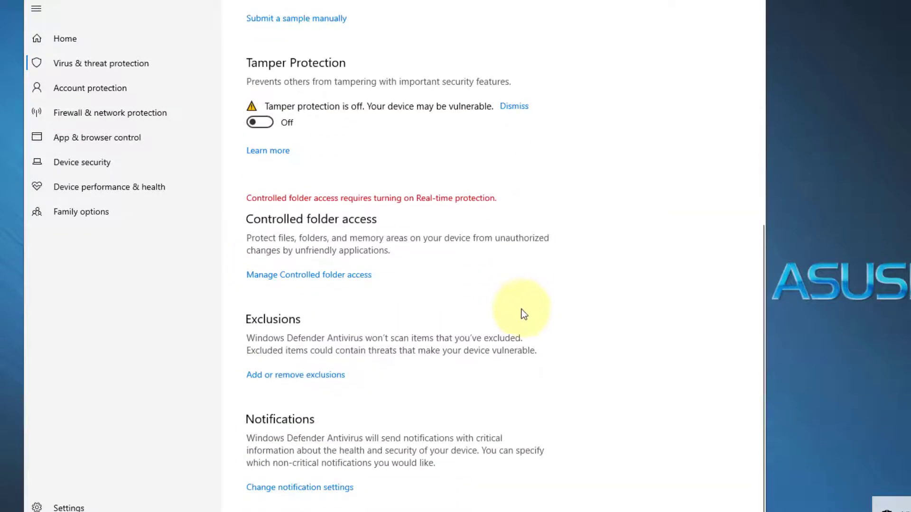
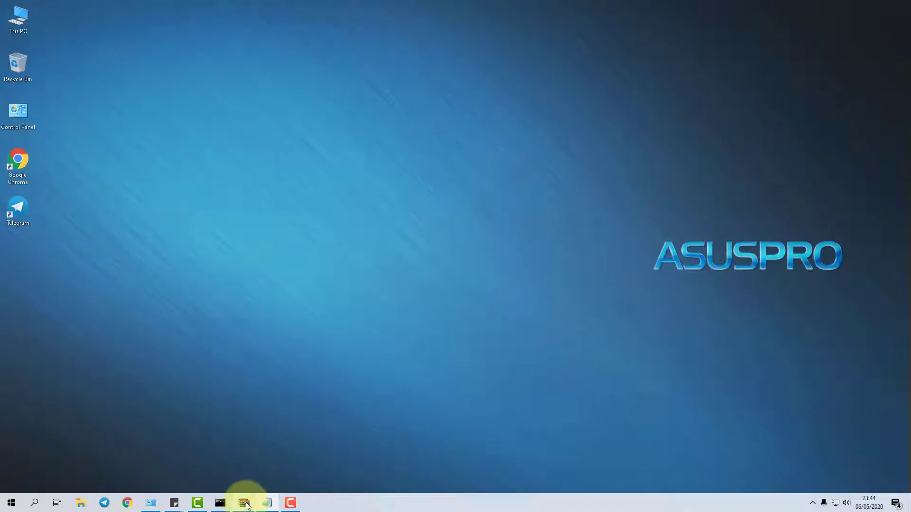
Bring back the RESETTER L405 archive in WinRAR, scroll its tutorial to the top, then return to the l405 folder.
mouse_move(243, 502)
left_click(198, 459)
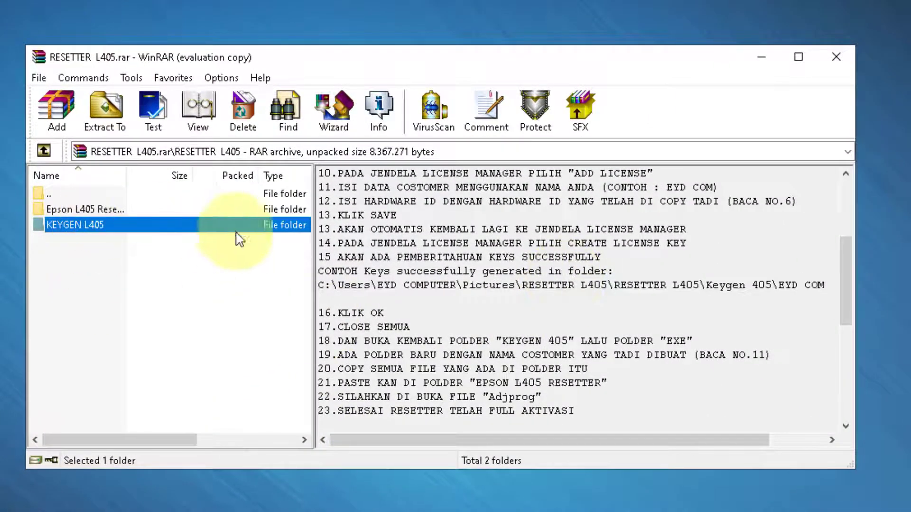
scroll(387, 228, "up", 4)
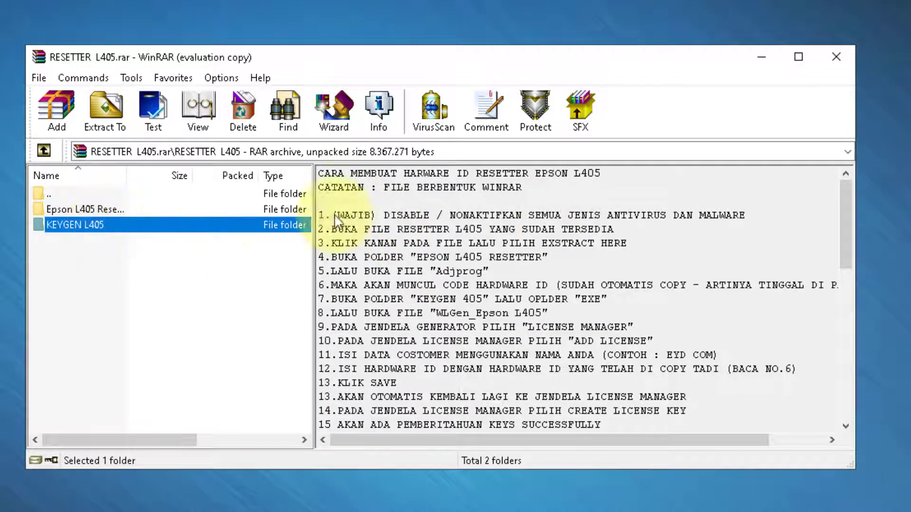
key("alt+Tab")
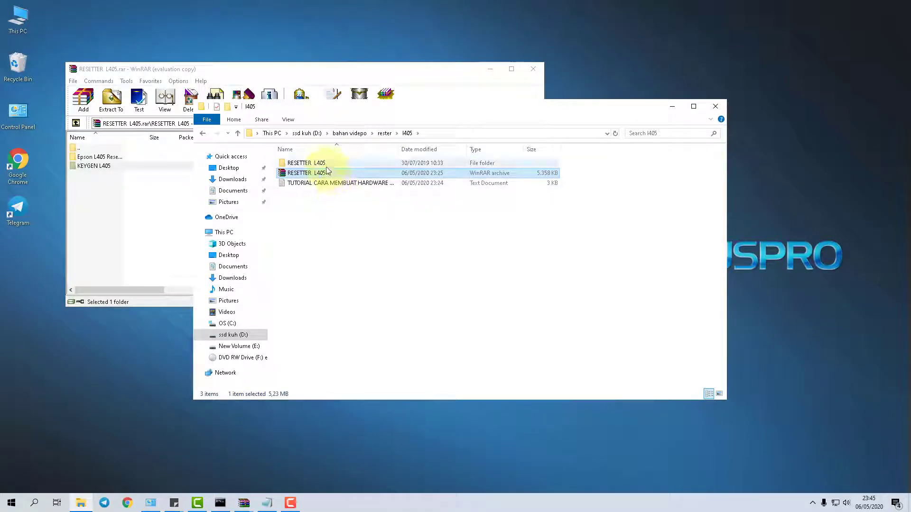
Run AdjProg from RESETTER L405 > Epson L405 Resetter and move its hardware ID warning to the top right.
mouse_move(326, 166)
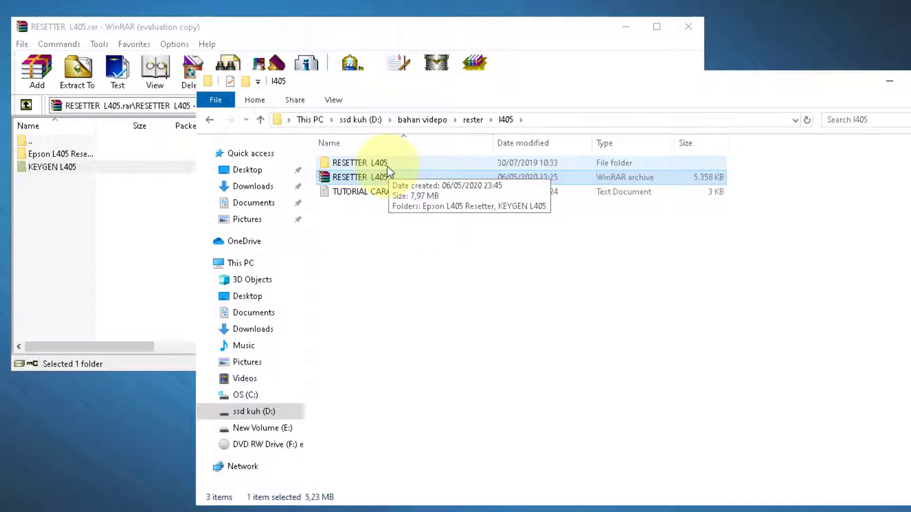
double_click(385, 163)
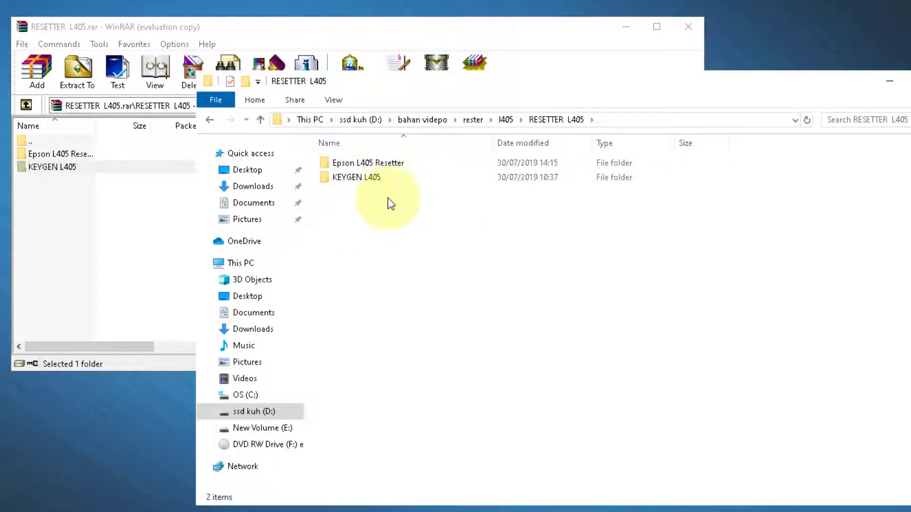
double_click(380, 165)
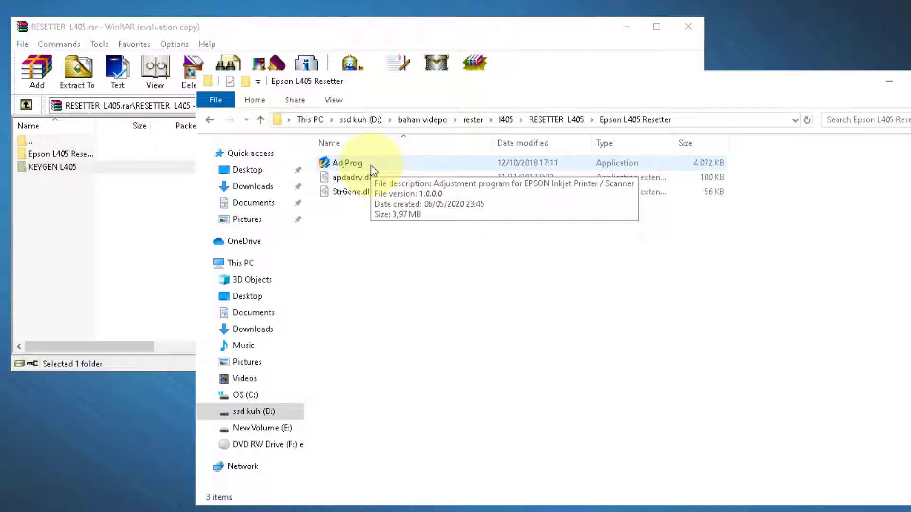
double_click(371, 164)
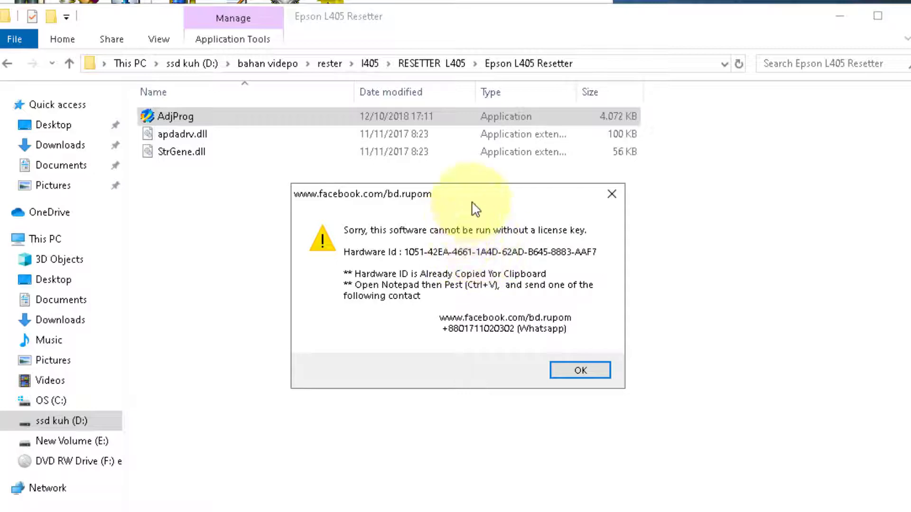
left_click_drag(474, 194, 758, 0)
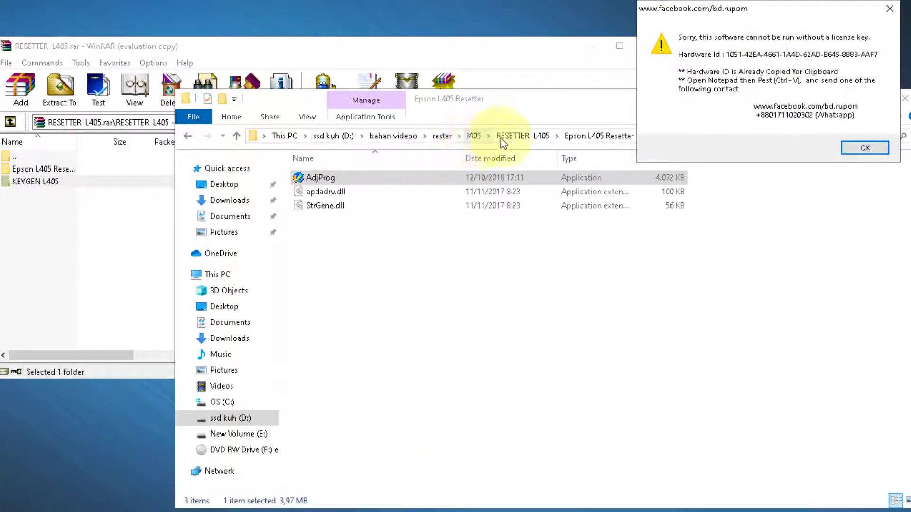
Launch WLGen_Epson L405 from the l405 > RESETTER L405 > KEYGEN L405 > EXE folder.
left_click(473, 136)
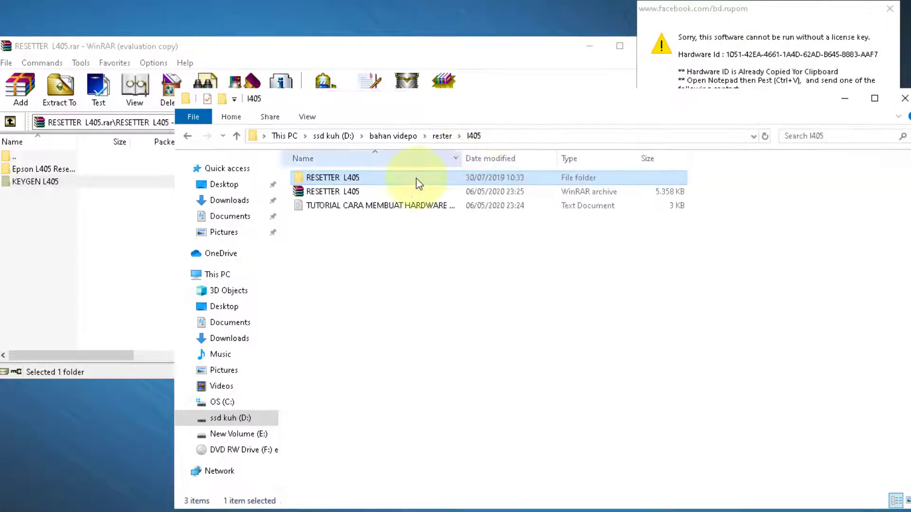
double_click(340, 182)
double_click(338, 195)
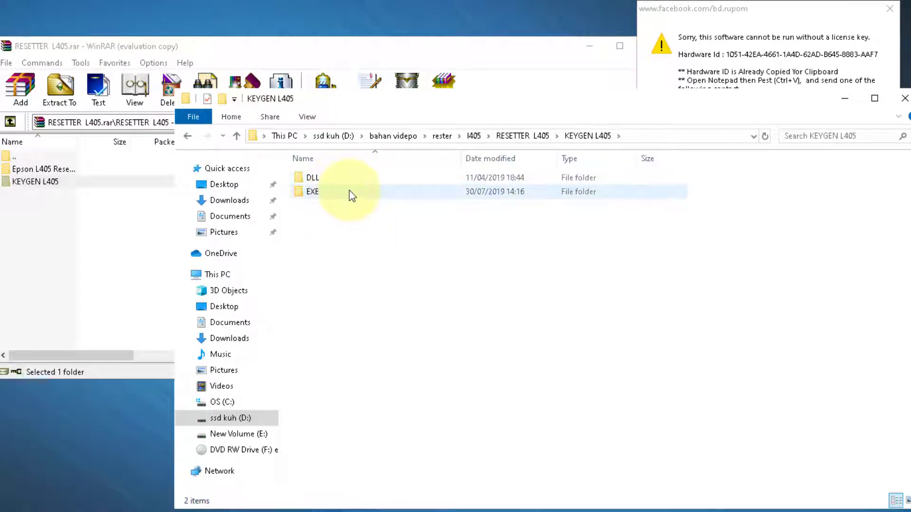
left_click(350, 195)
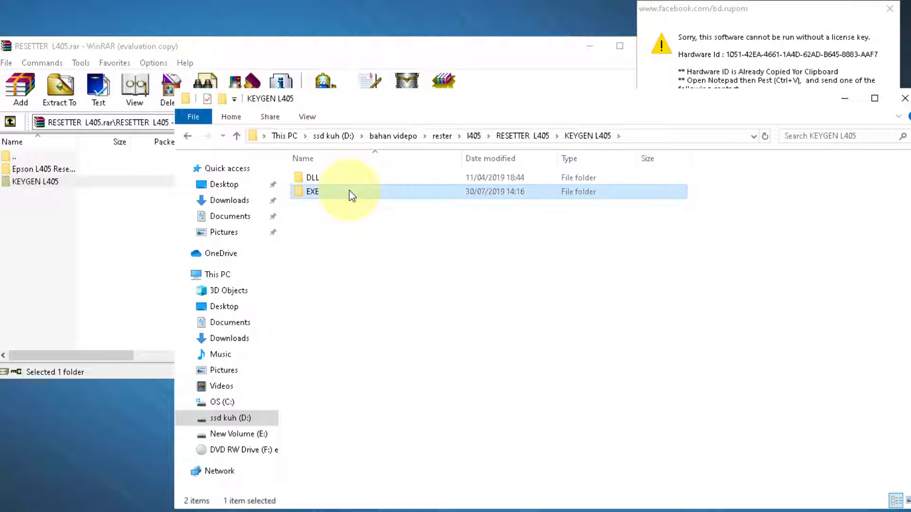
double_click(312, 192)
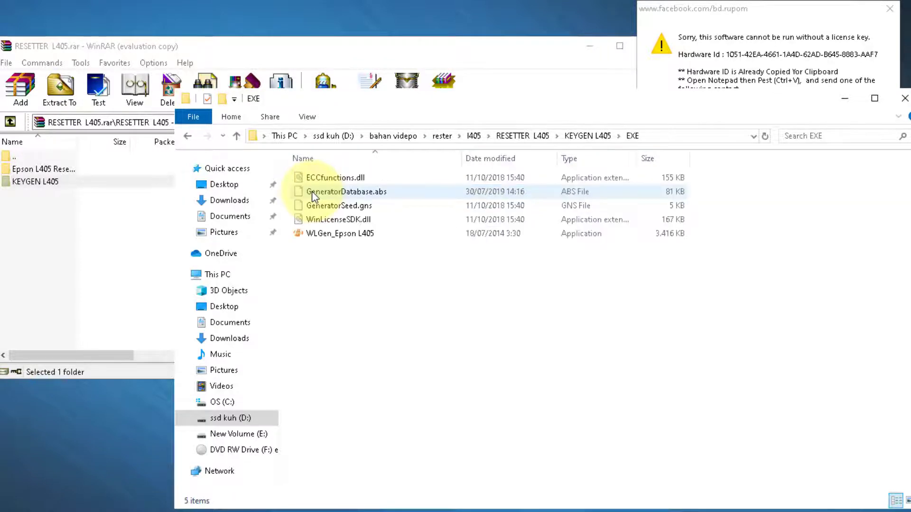
double_click(339, 236)
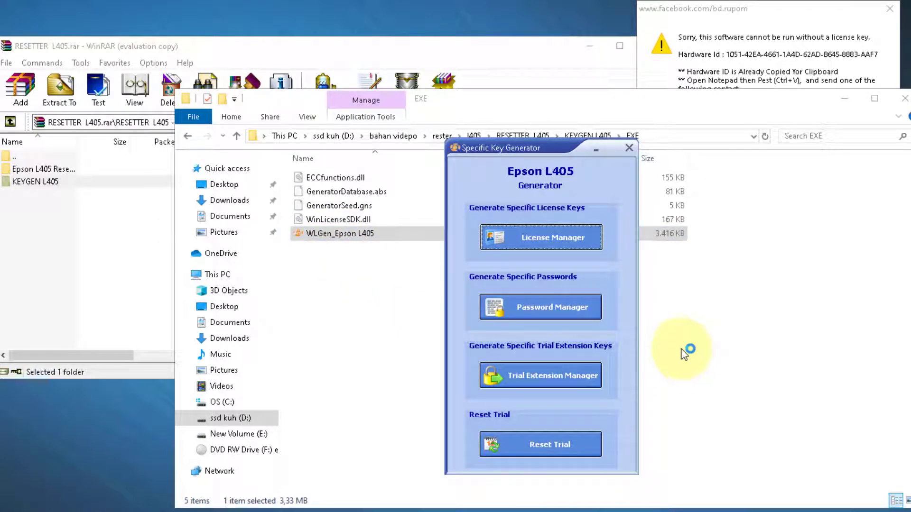
Add a license in License Manager, enter the customer's name, and move through the Company and Hardware ID fields.
left_click(576, 239)
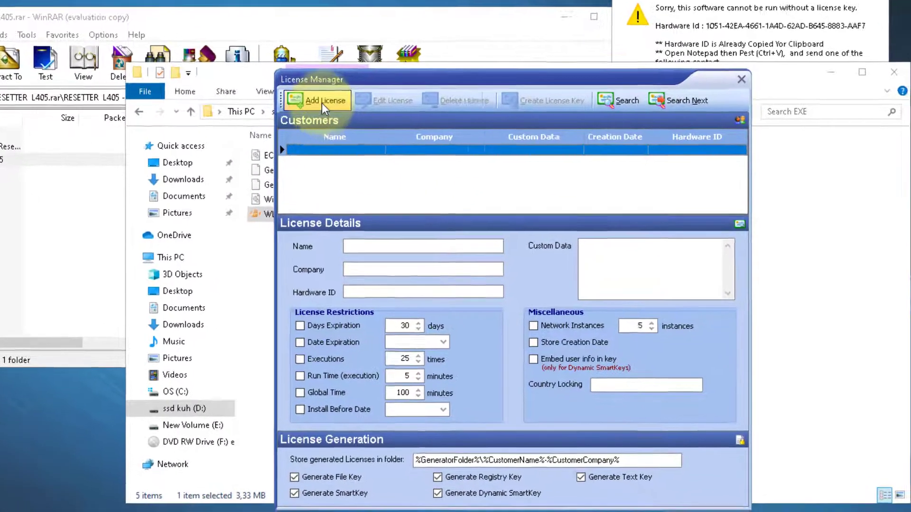
left_click(324, 101)
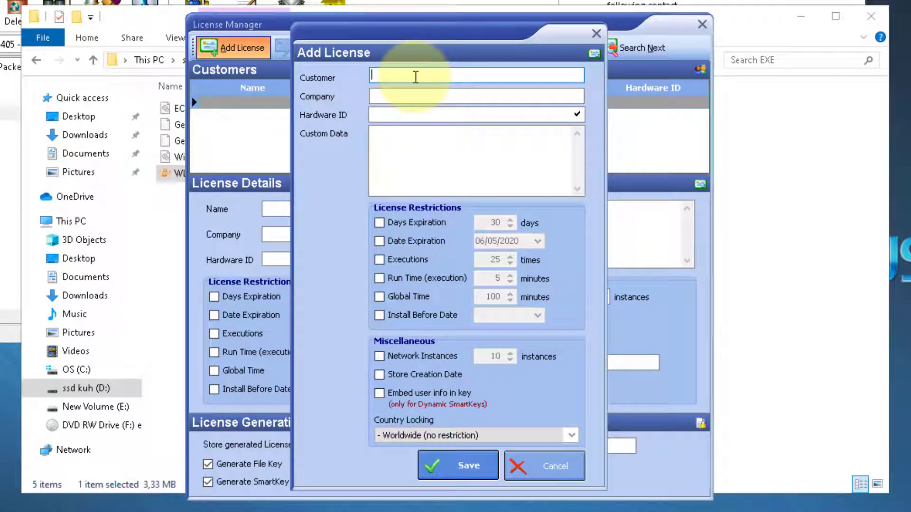
type("asep batas")
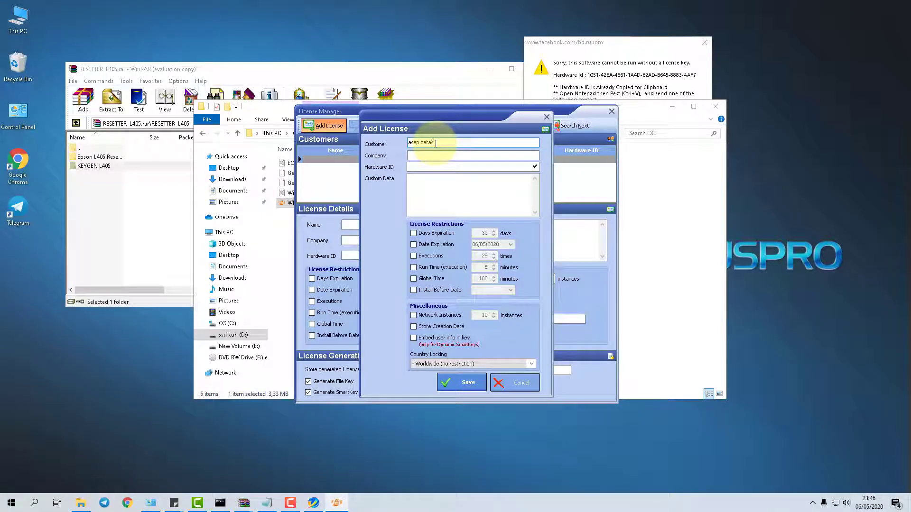
left_click(429, 156)
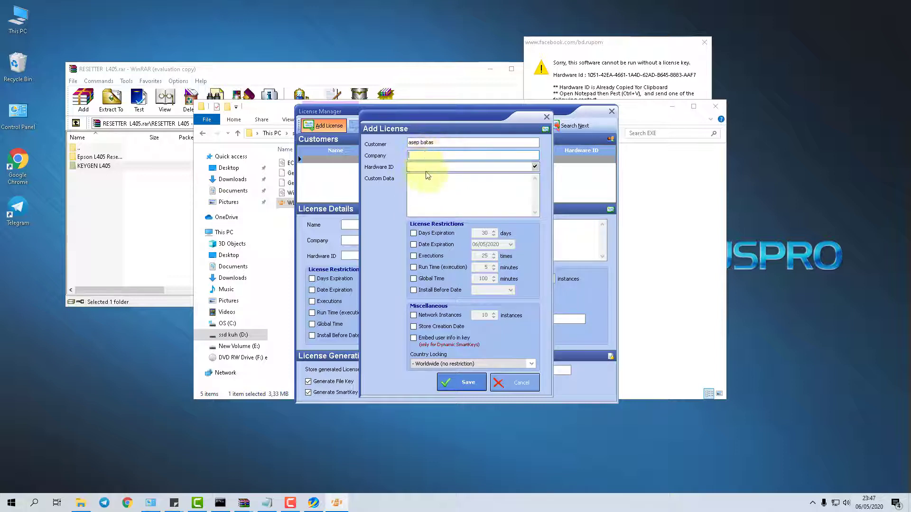
left_click(424, 167)
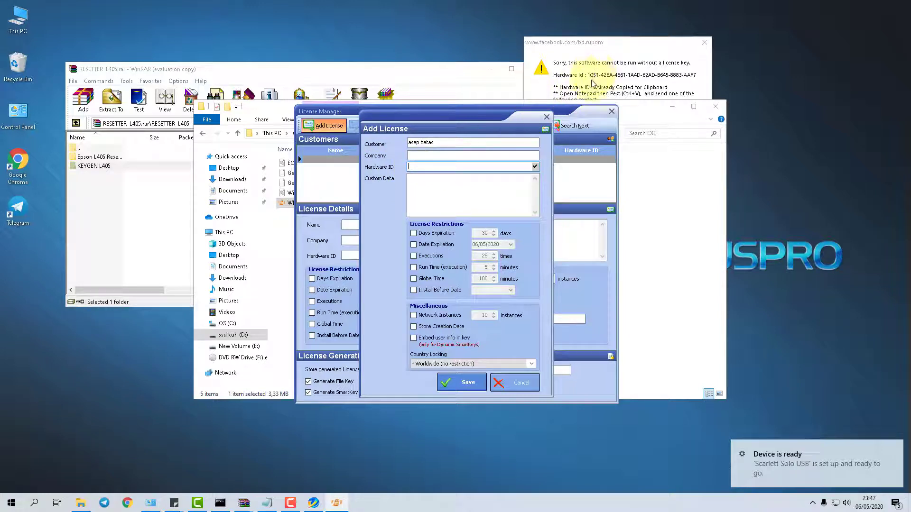
left_click(535, 166)
left_click(433, 197)
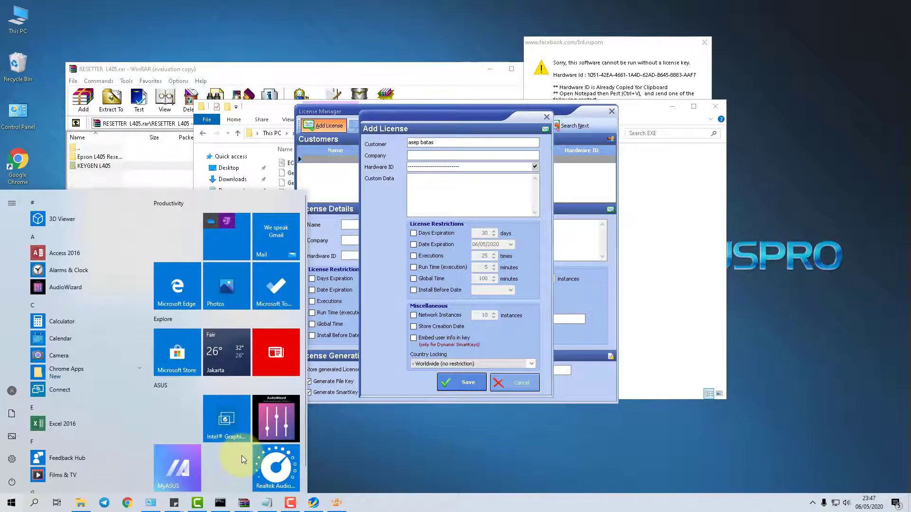
Open Notepad and paste the copied AdjProg license warning text into it.
type("notepad")
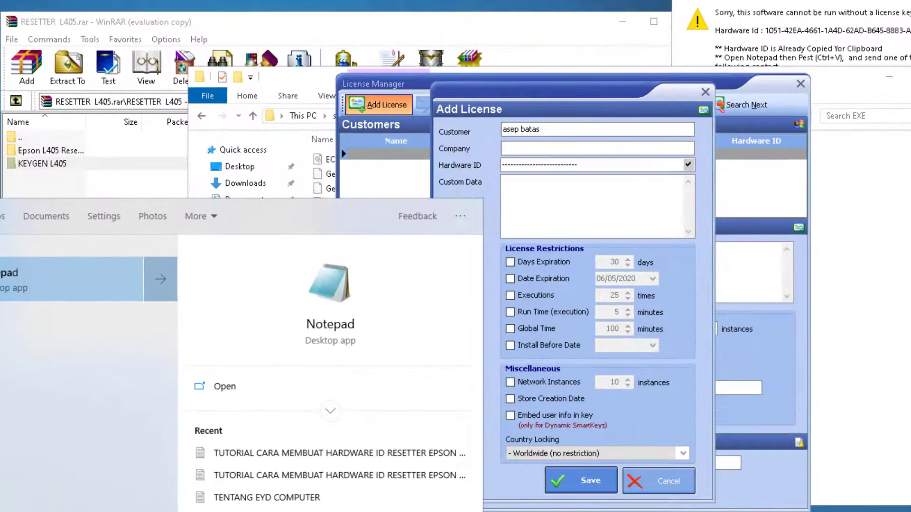
key("Return")
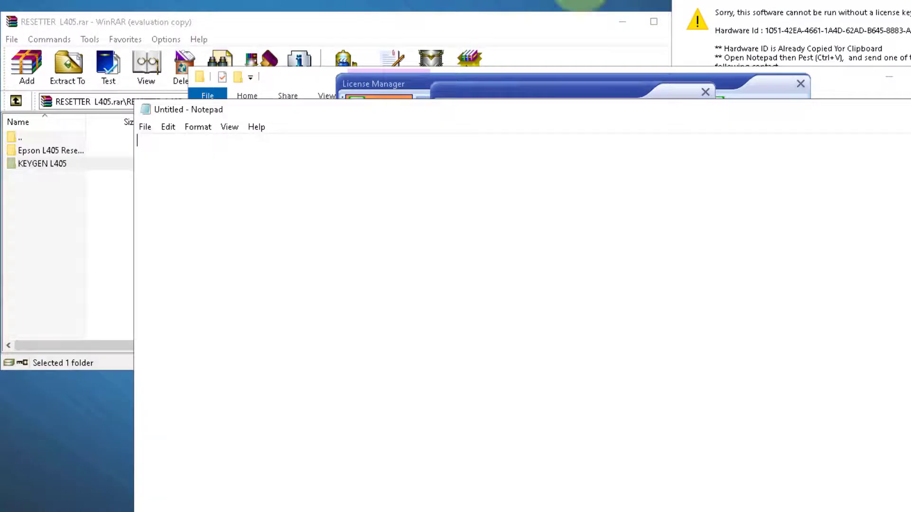
left_click(517, 466)
key("ctrl+v")
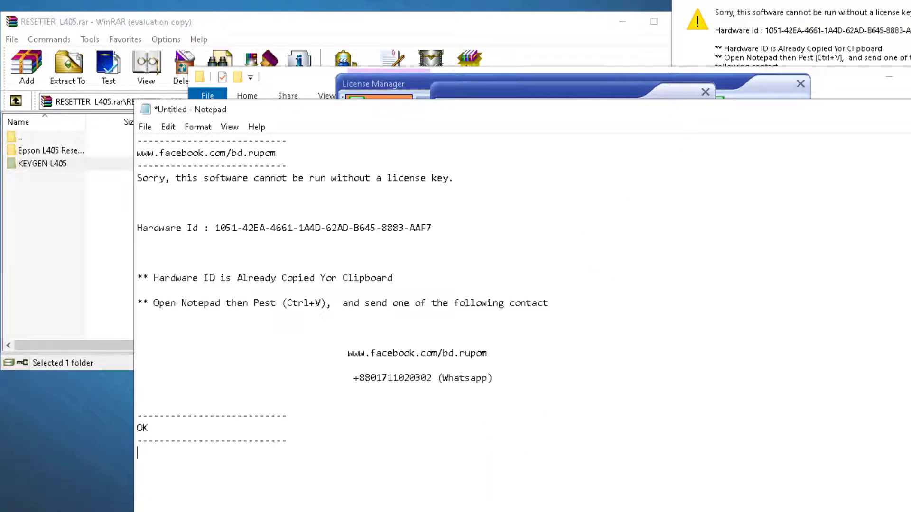
Select and copy the hardware ID value from the pasted warning text.
left_click_drag(441, 228, 219, 231)
right_click(221, 228)
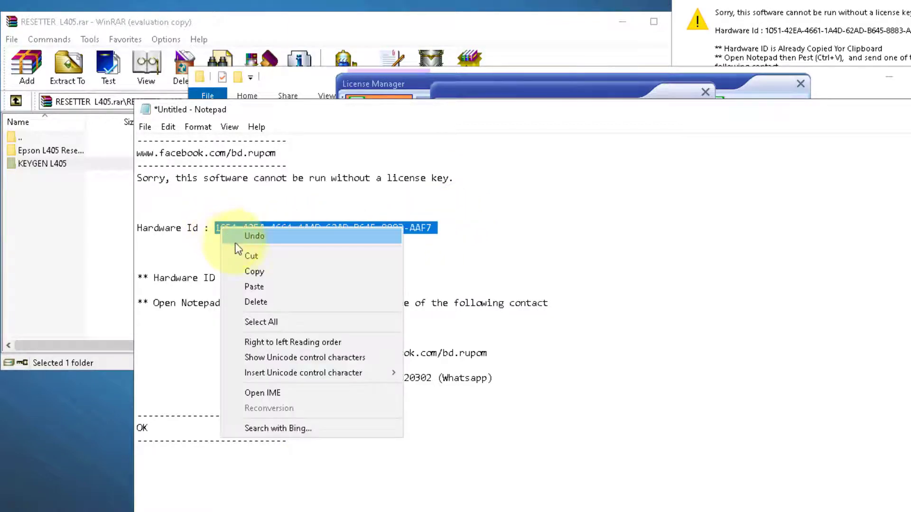
left_click(250, 269)
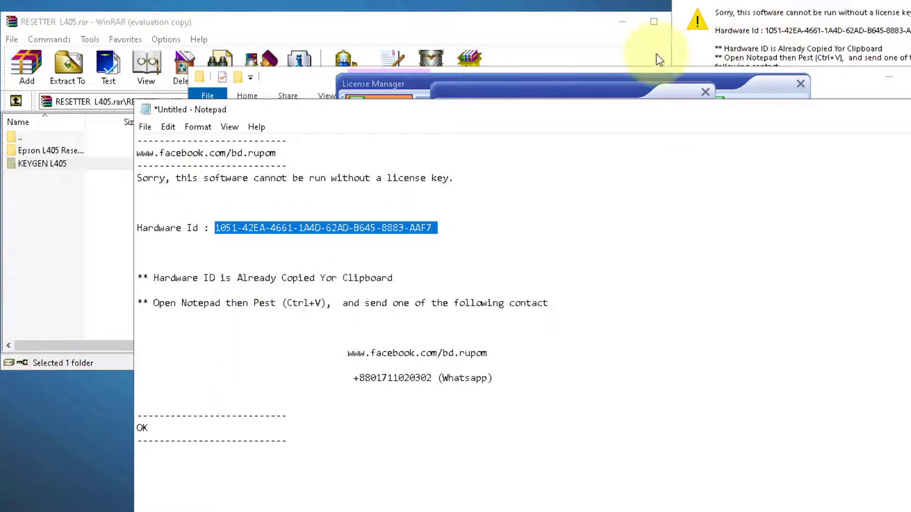
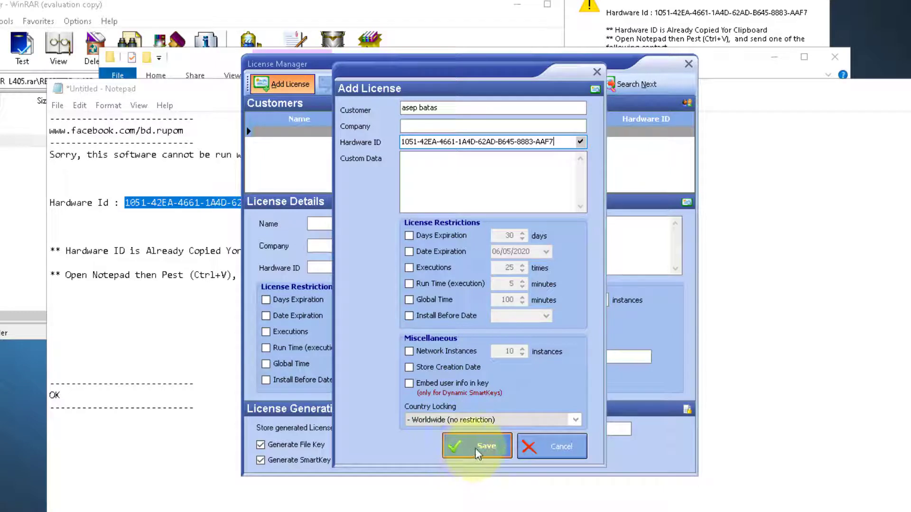
Save the new customer license entry and close the Notepad notes without saving.
left_click(478, 448)
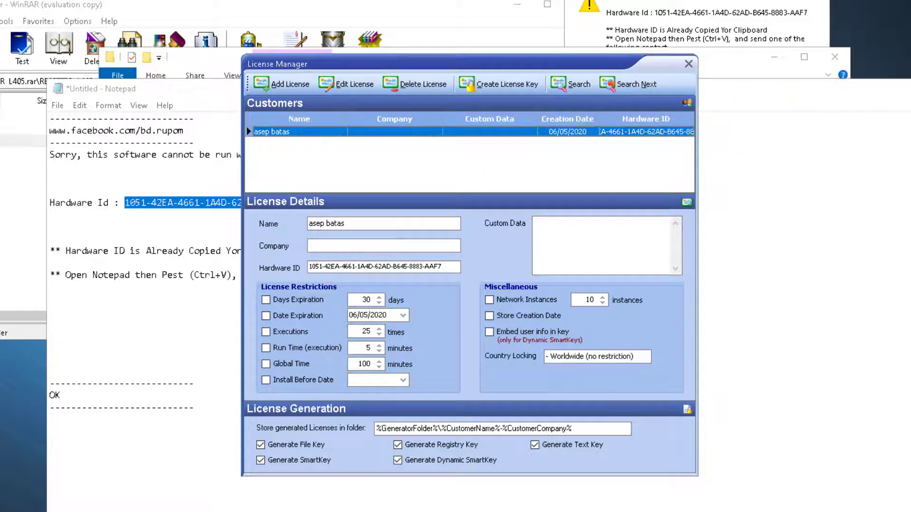
left_click(879, 92)
key("alt+F4")
left_click(485, 261)
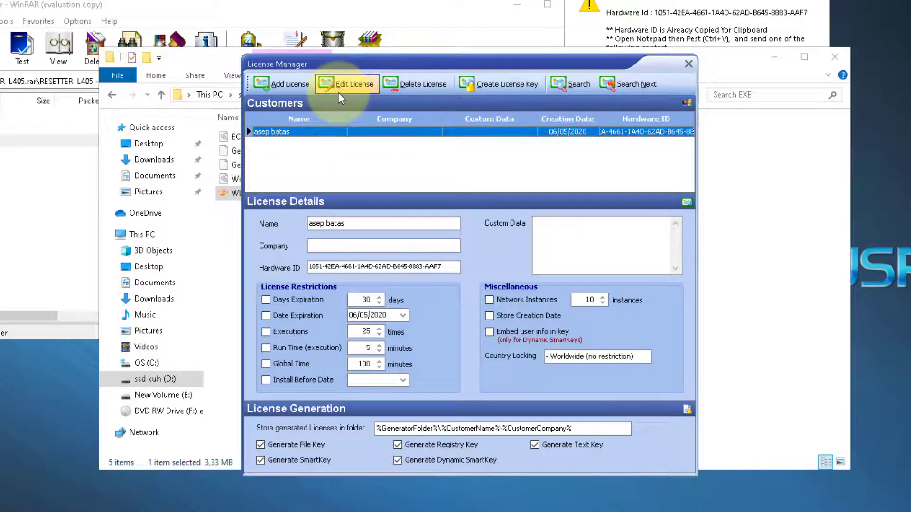
Generate the customer's license key files and select the new folder in File Explorer.
left_click(485, 87)
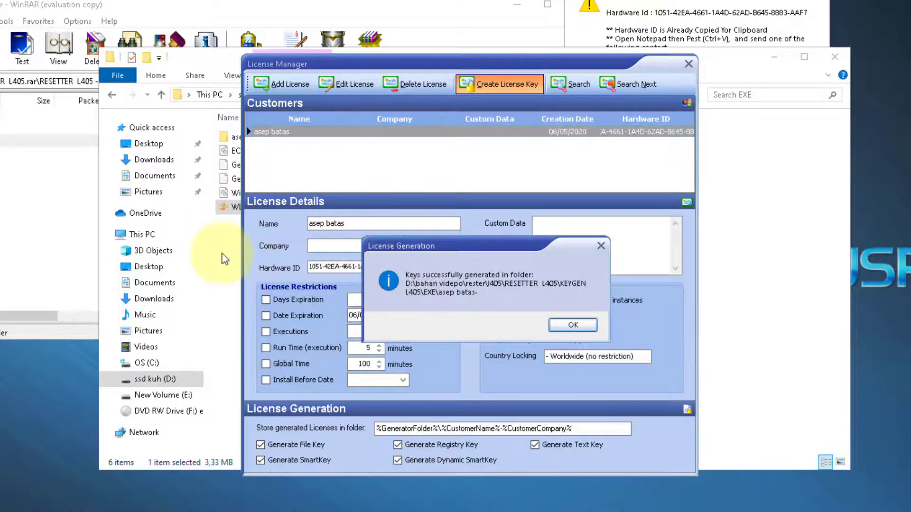
left_click(224, 244)
left_click(257, 138)
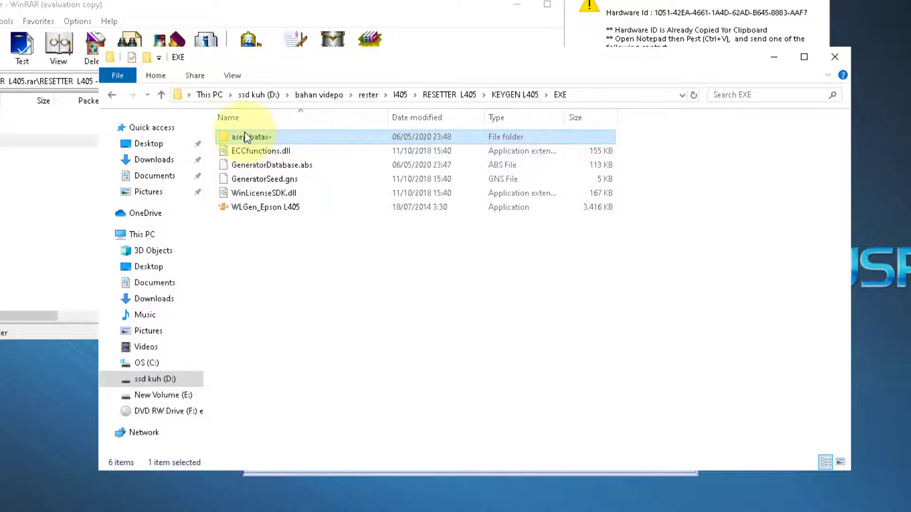
Copy the five generated key files from the customer folder.
double_click(257, 139)
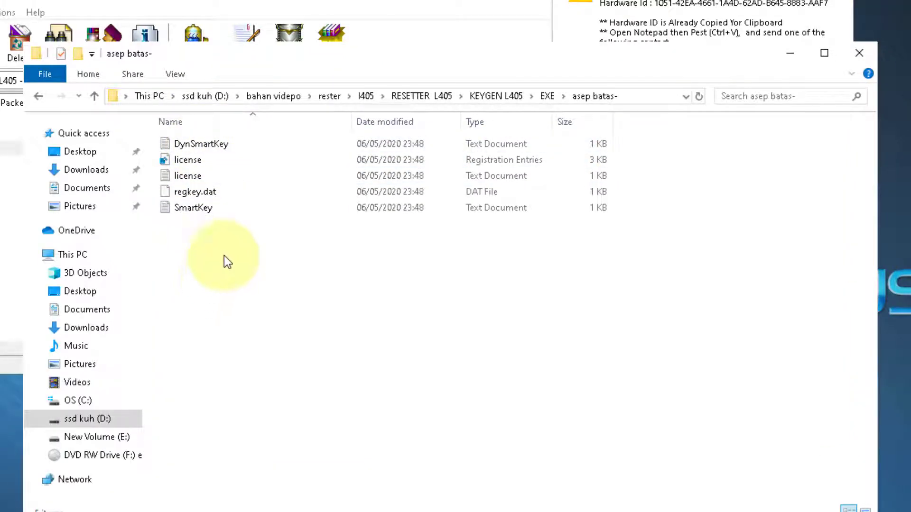
left_click_drag(315, 276, 128, 133)
right_click(209, 155)
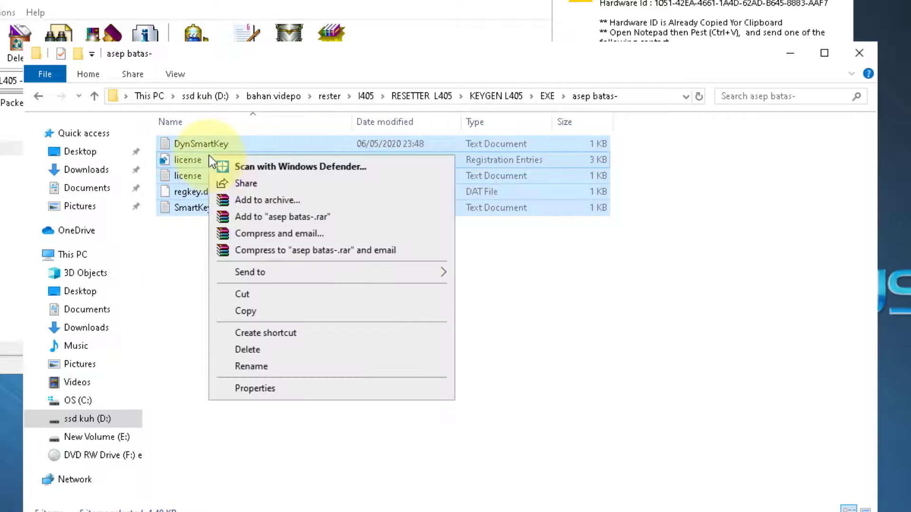
left_click(265, 311)
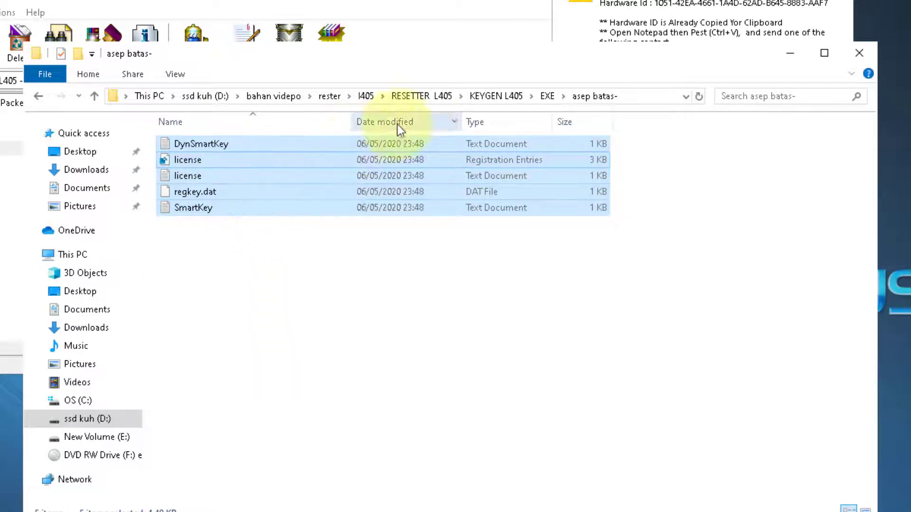
Paste the key files into RESETTER L405 > Epson L405 Resetter beside AdjProg.
left_click(329, 96)
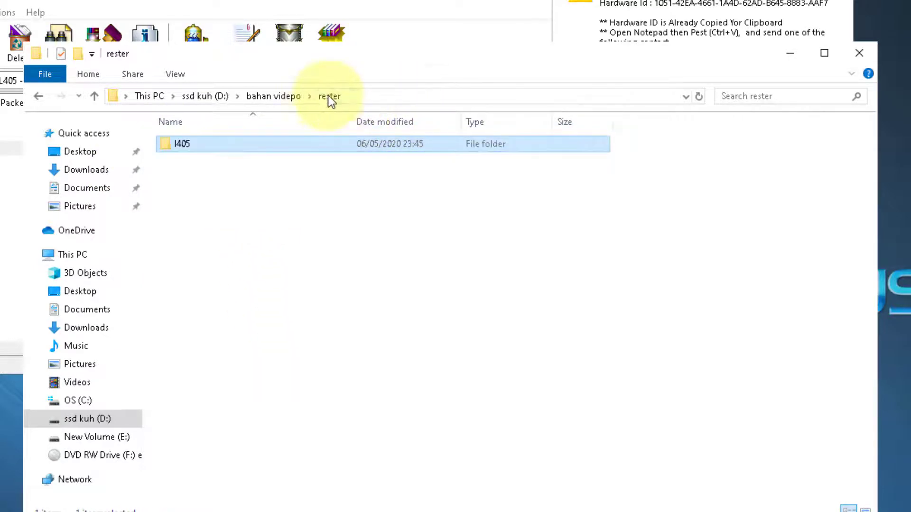
left_click(275, 97)
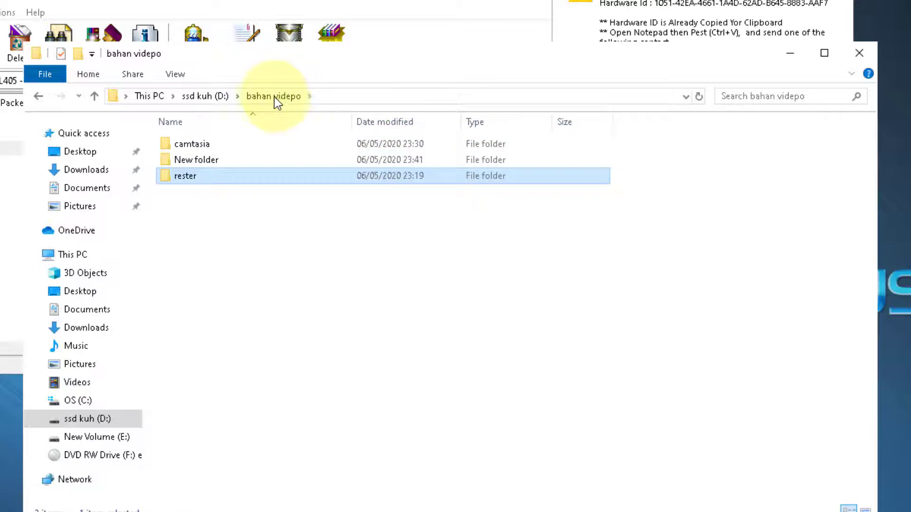
double_click(202, 177)
double_click(187, 145)
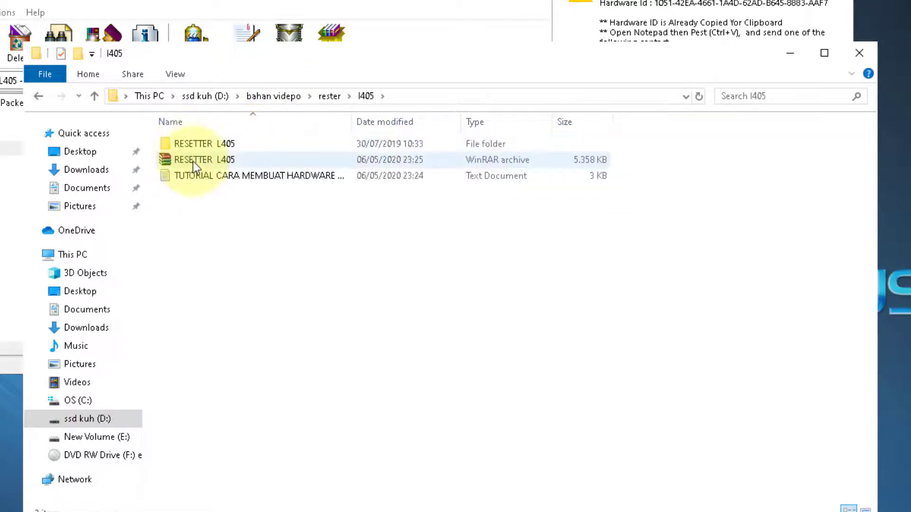
double_click(212, 145)
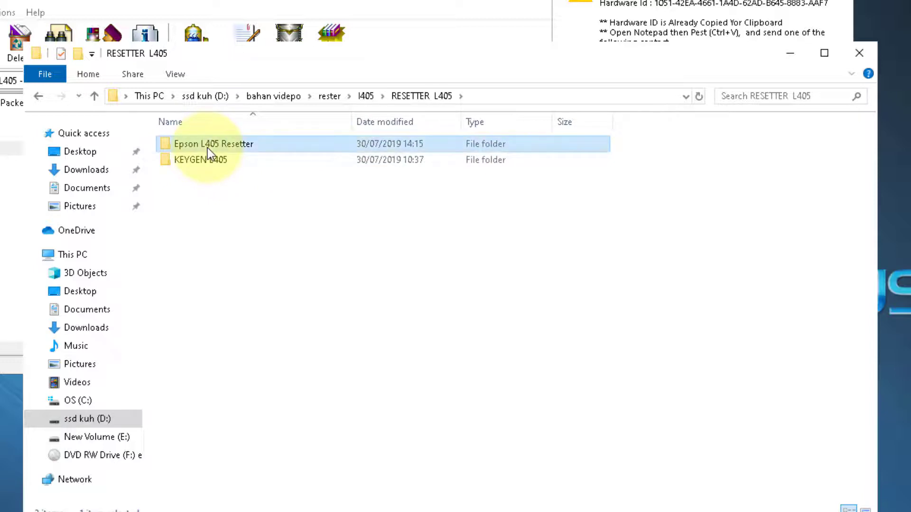
double_click(207, 148)
right_click(247, 235)
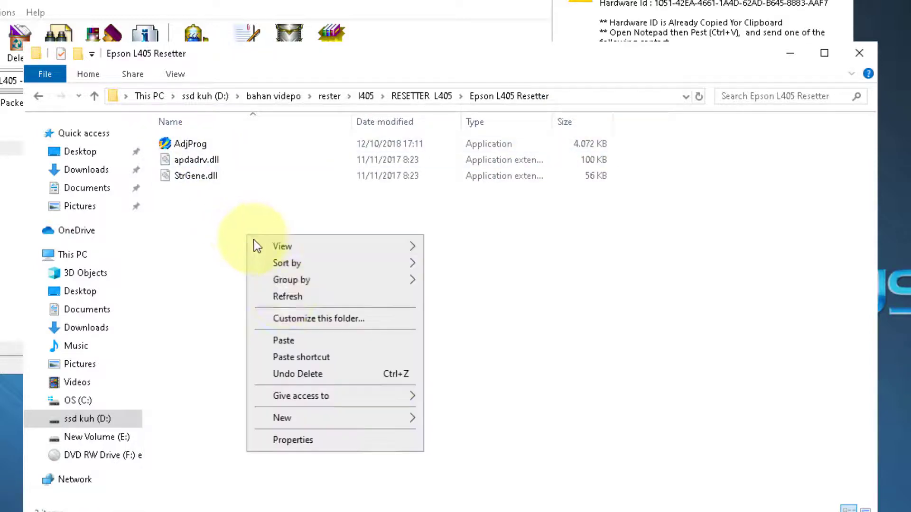
left_click(300, 339)
left_click(299, 339)
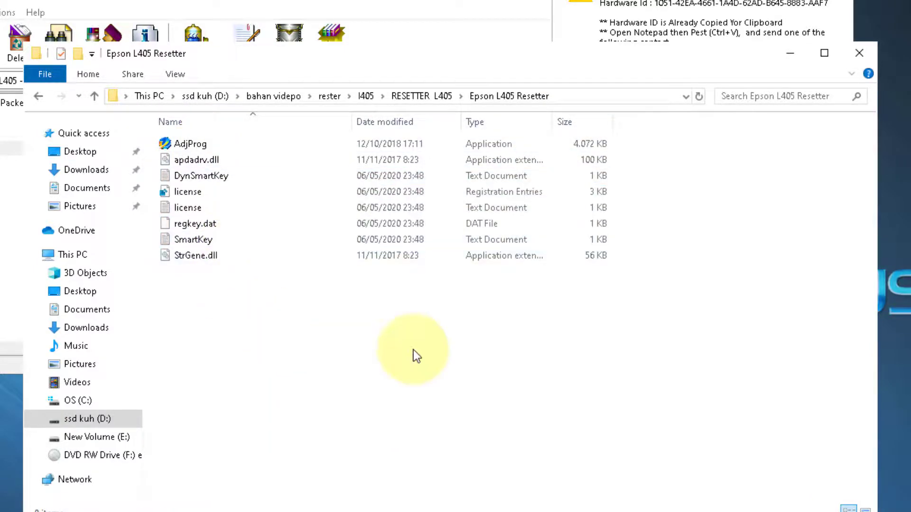
left_click_drag(433, 356, 126, 134)
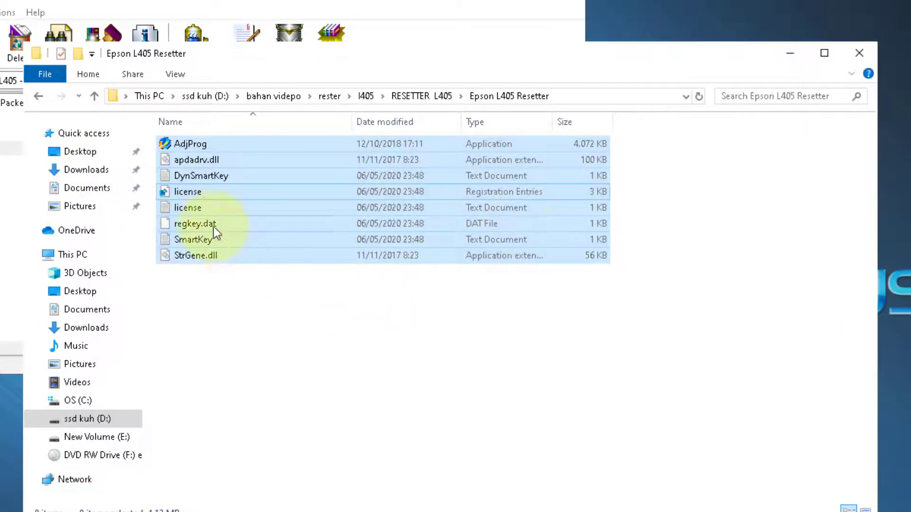
Run AdjProg from the Epson L405 Resetter folder and accept the registration message.
left_click(221, 268)
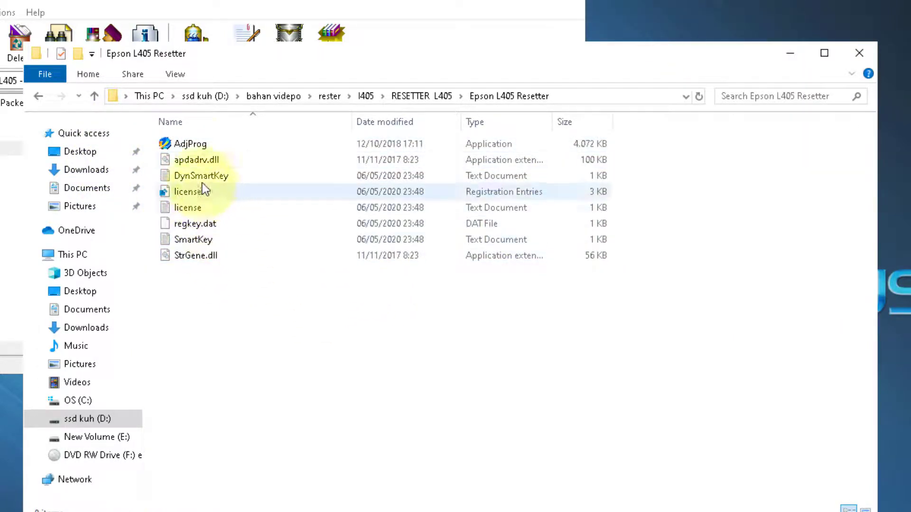
left_click(197, 147)
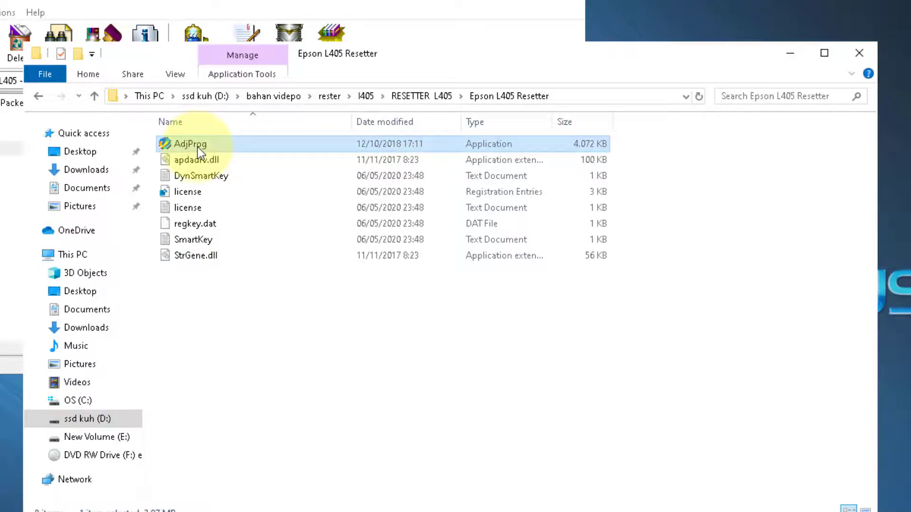
double_click(197, 147)
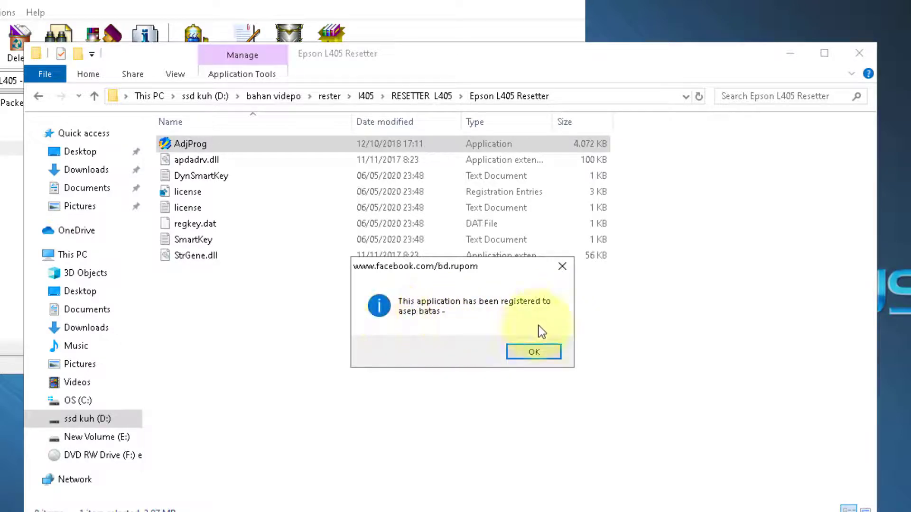
left_click(528, 352)
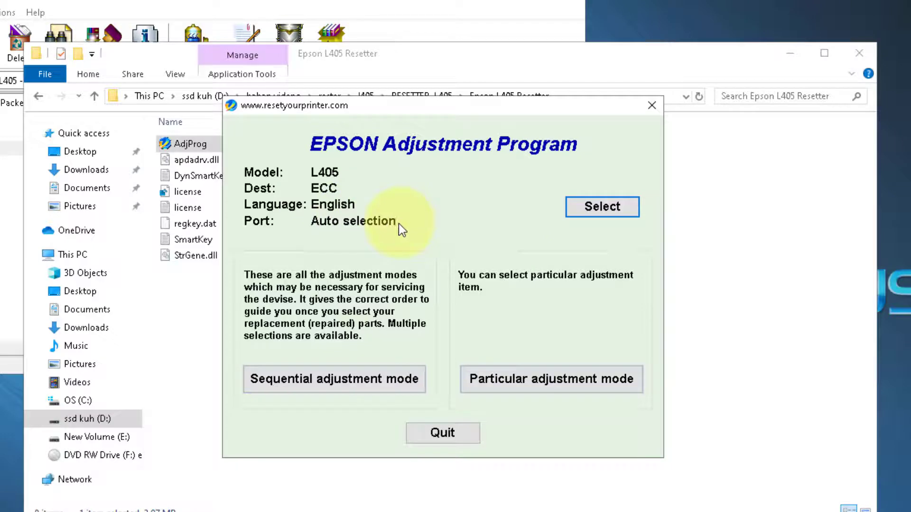
Change the L405 printer port from Auto selection to LPT1: and confirm.
left_click(594, 208)
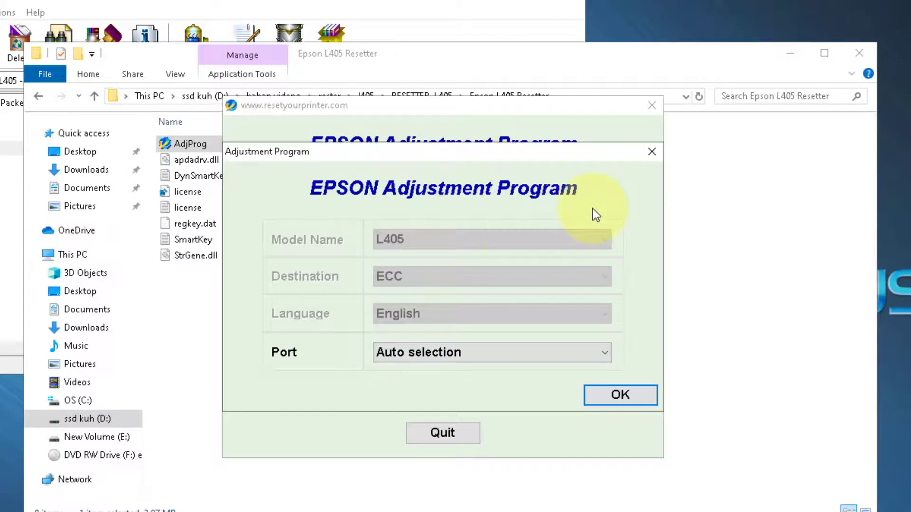
left_click(477, 354)
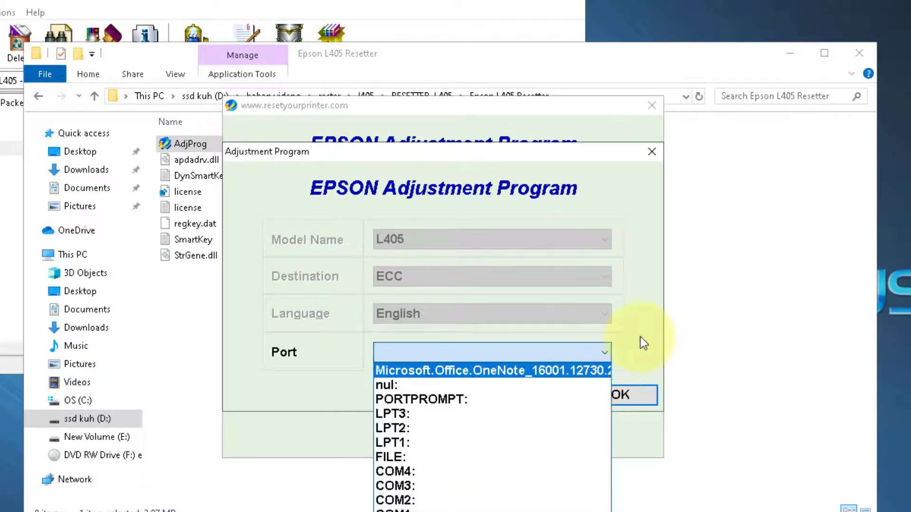
left_click(621, 394)
left_click(622, 394)
left_click(498, 326)
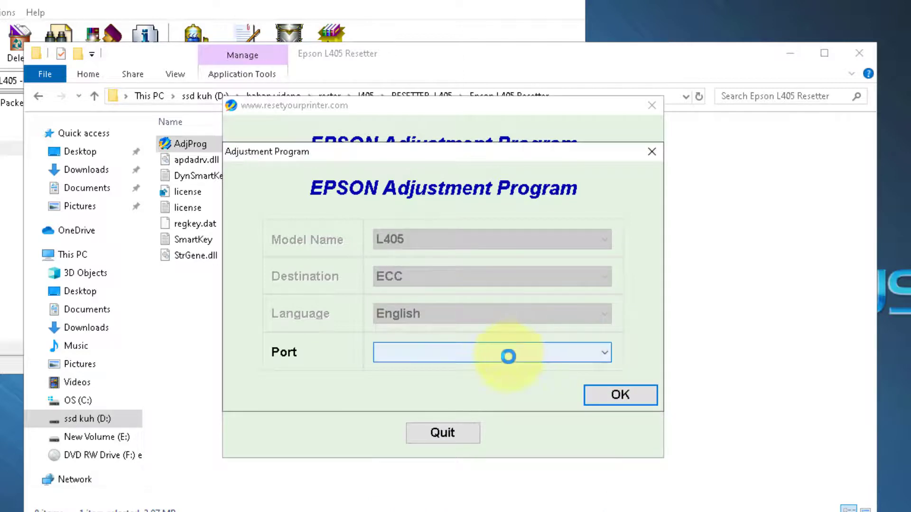
left_click(509, 352)
left_click(476, 442)
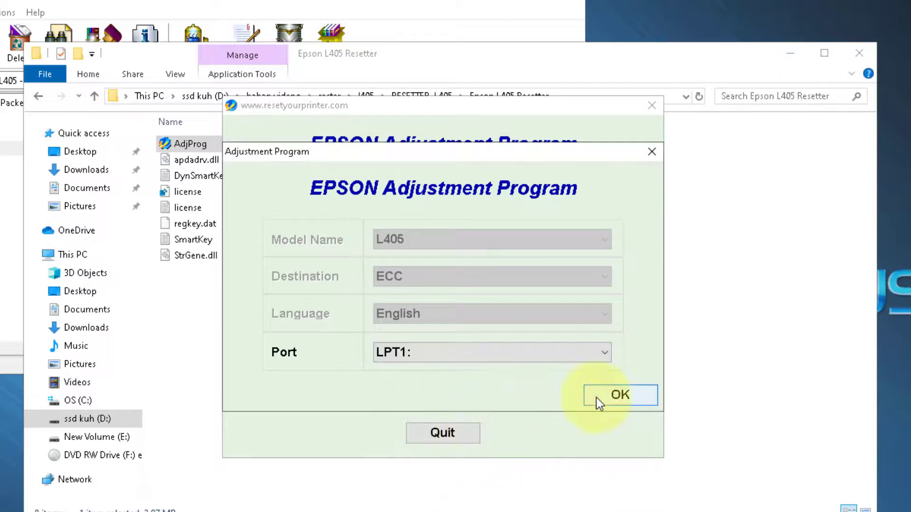
left_click(596, 398)
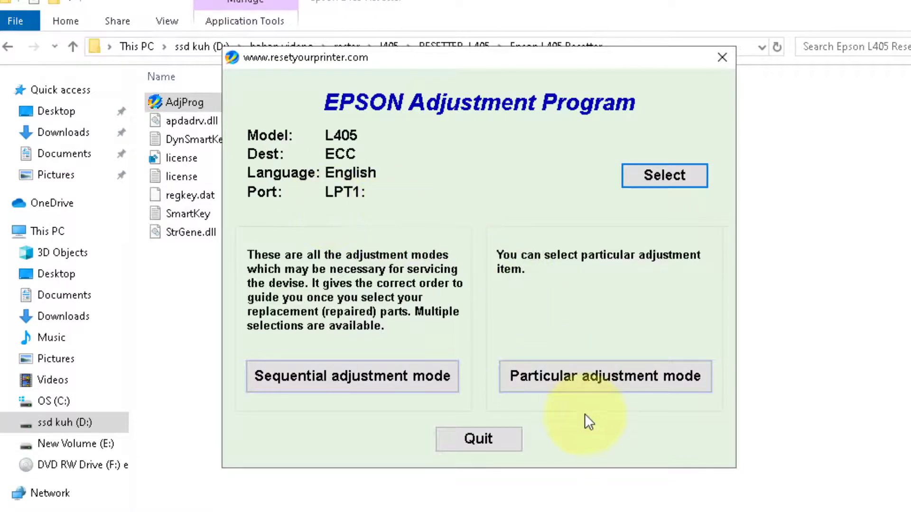
In Particular adjustment mode, choose the Waste ink pad counter item from the list.
left_click(623, 374)
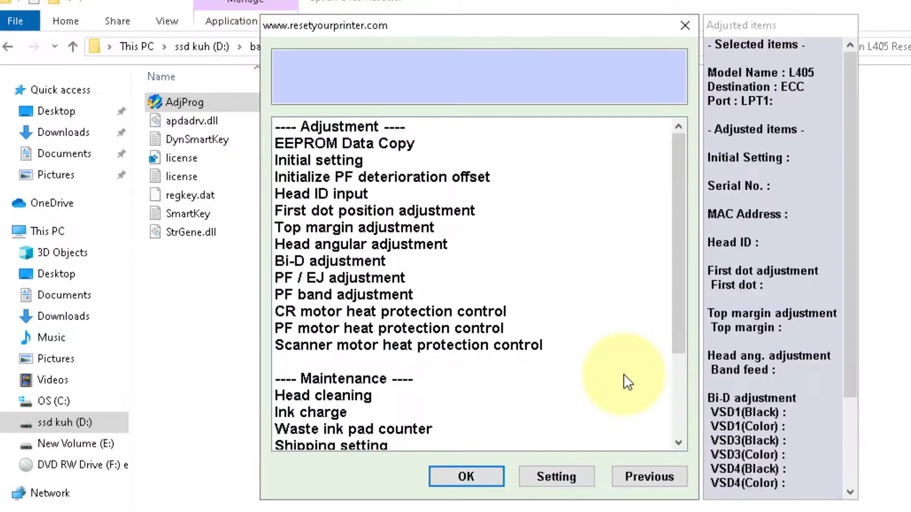
scroll(574, 174, "down", 1)
scroll(574, 174, "up", 1)
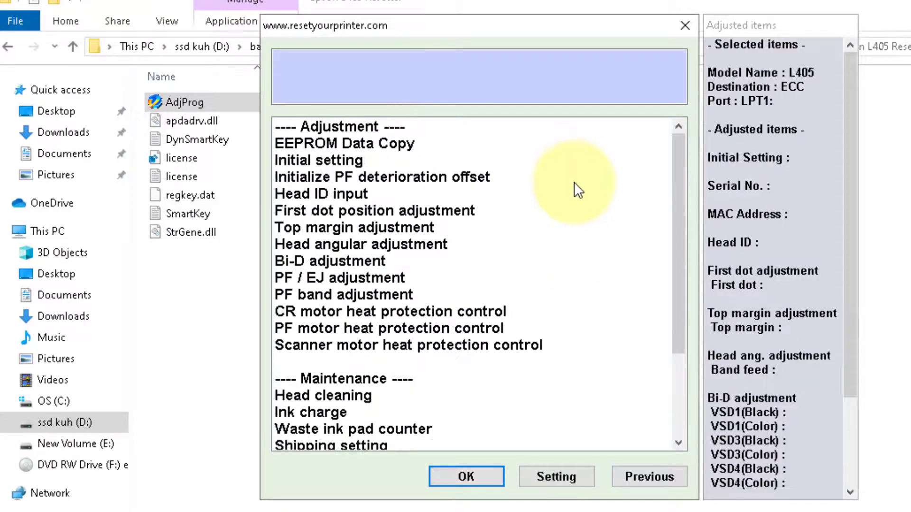
scroll(403, 344, "down", 1)
scroll(404, 353, "down", 2)
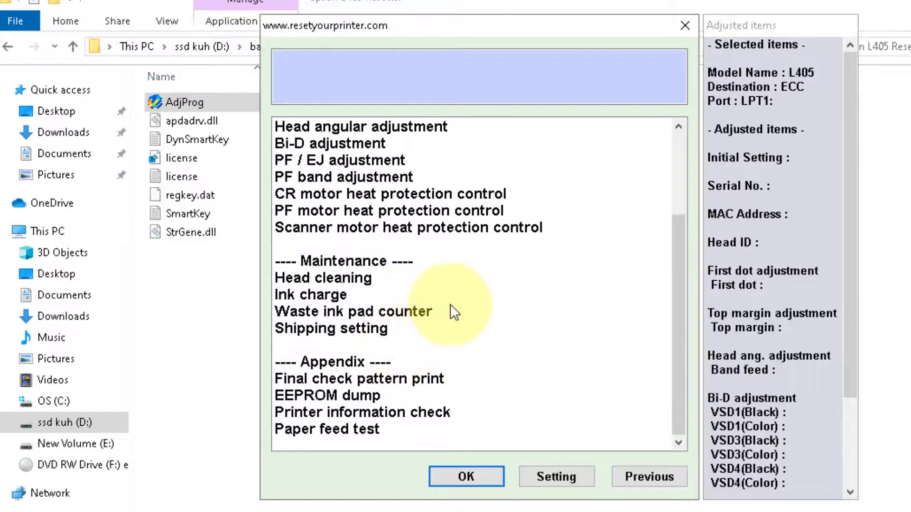
left_click(397, 314)
scroll(467, 325, "up", 2)
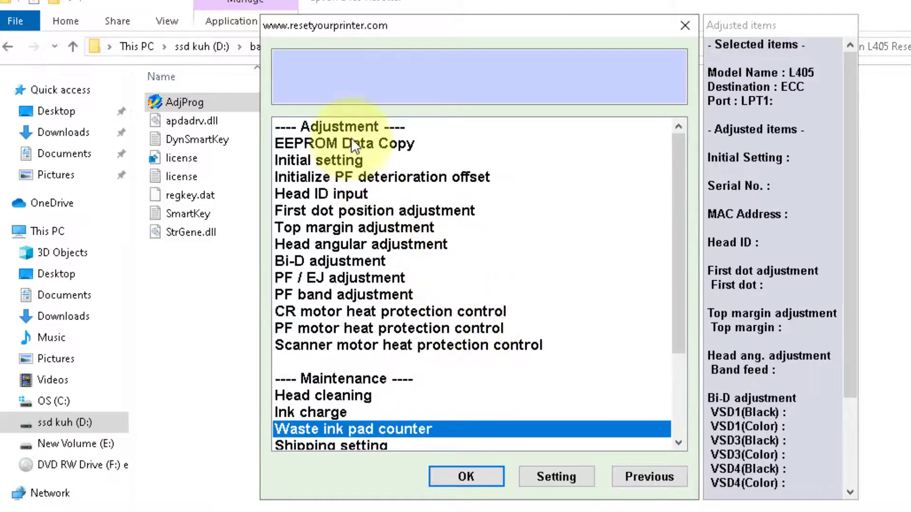
left_click(316, 162)
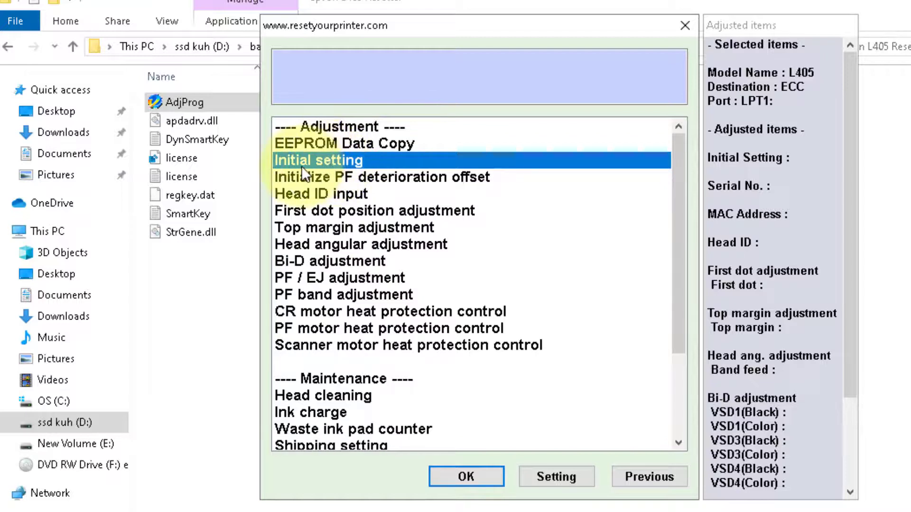
scroll(497, 326, "down", 2)
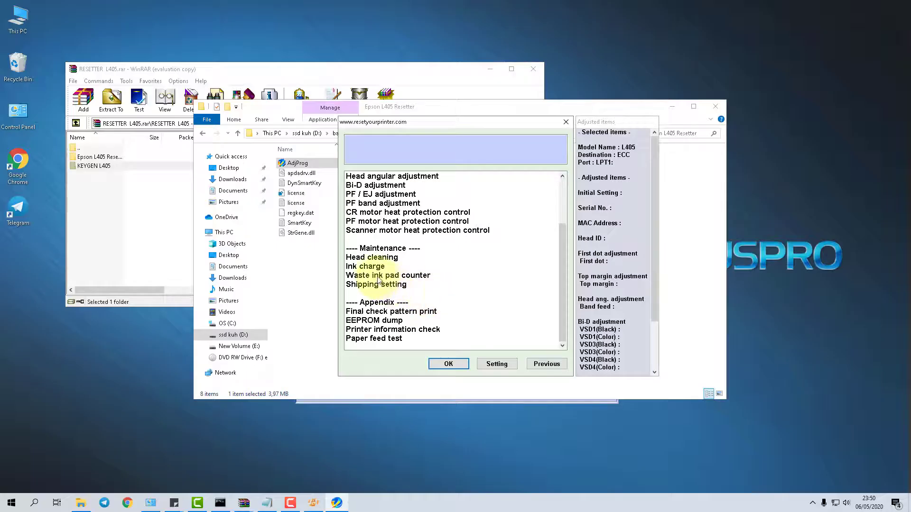
left_click(388, 279)
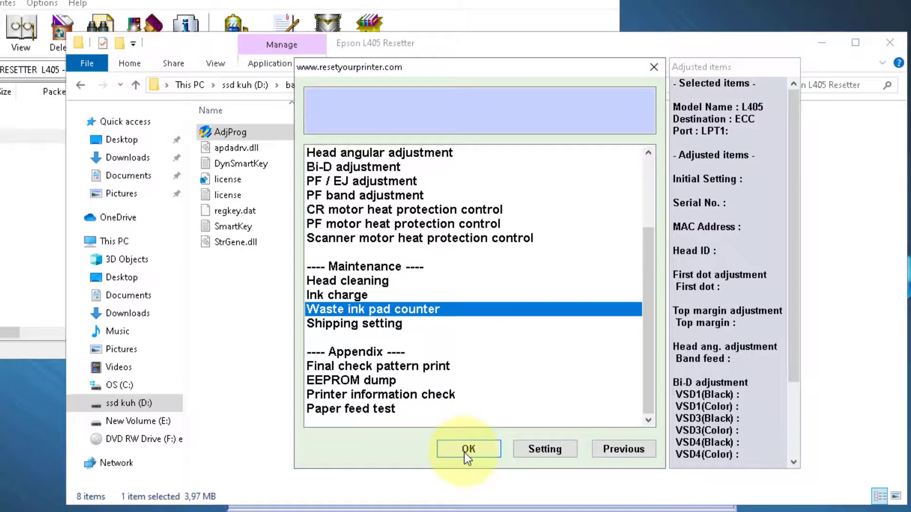
left_click(468, 449)
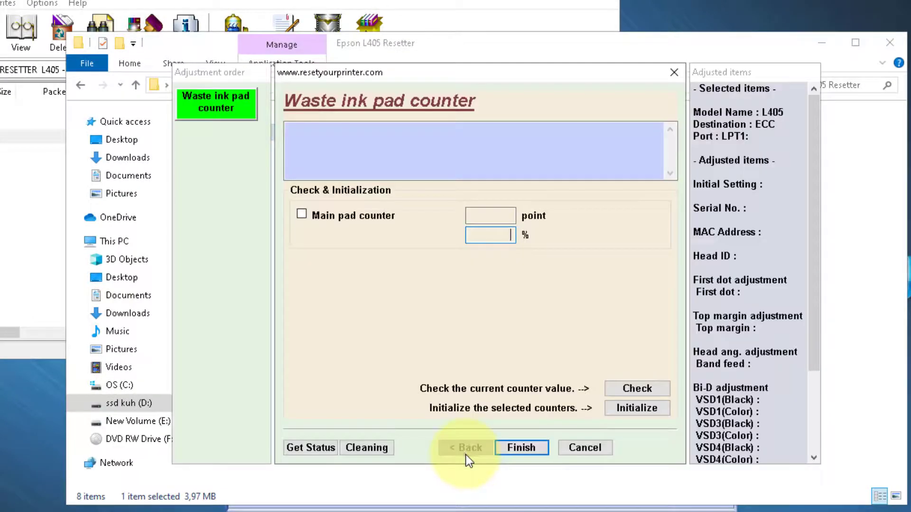
Tick Main pad counter, check its value, then initialize it and confirm.
left_click(302, 214)
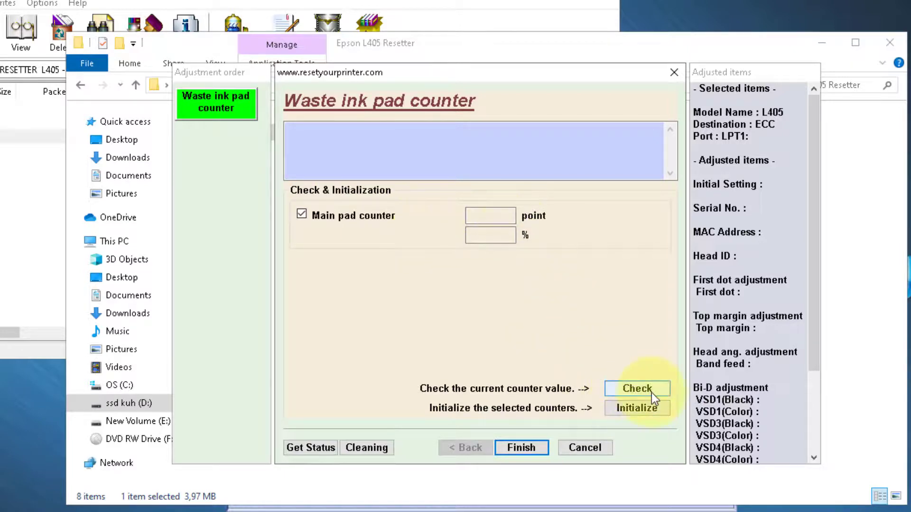
left_click(637, 389)
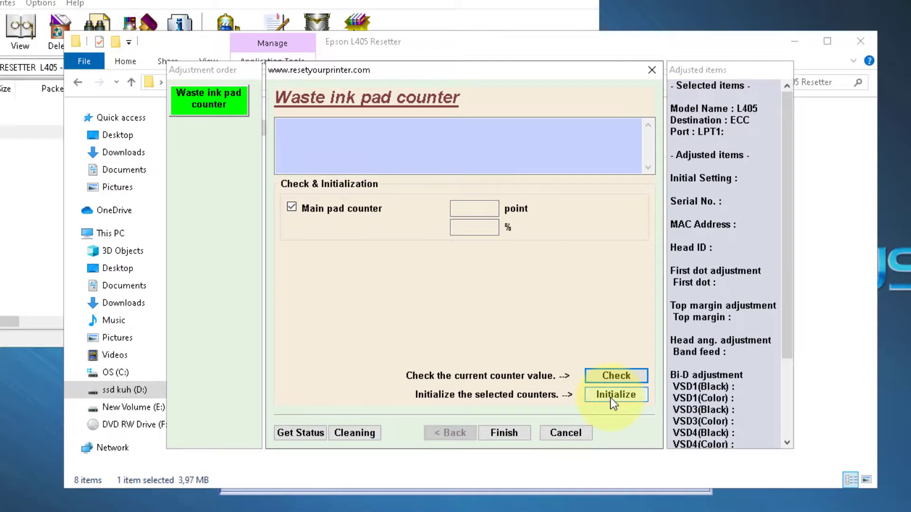
left_click(610, 397)
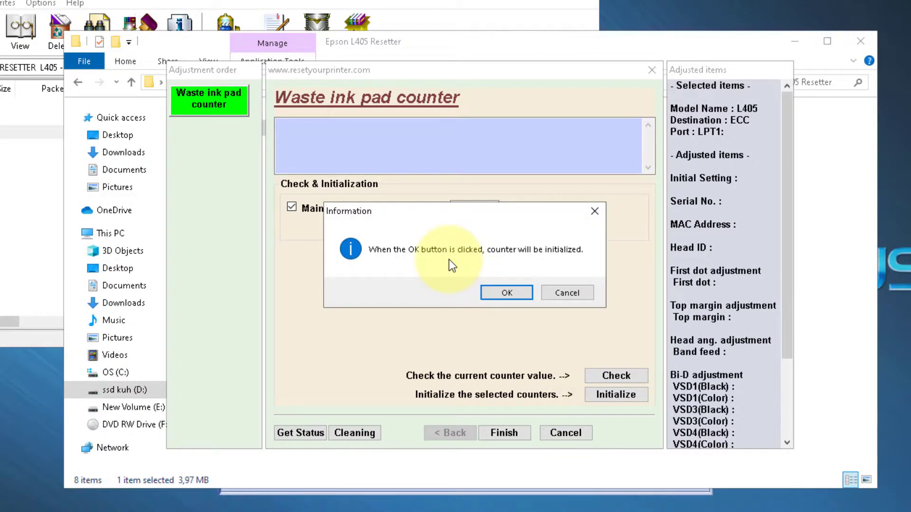
left_click(514, 294)
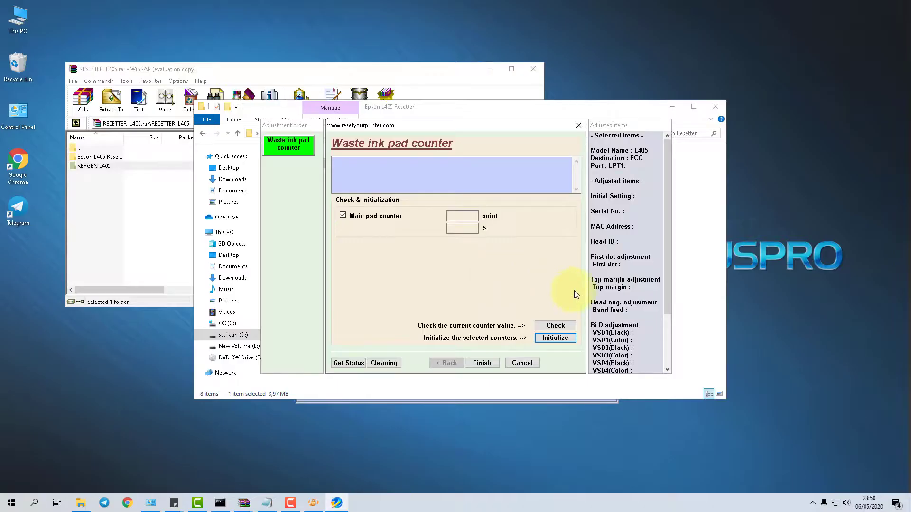